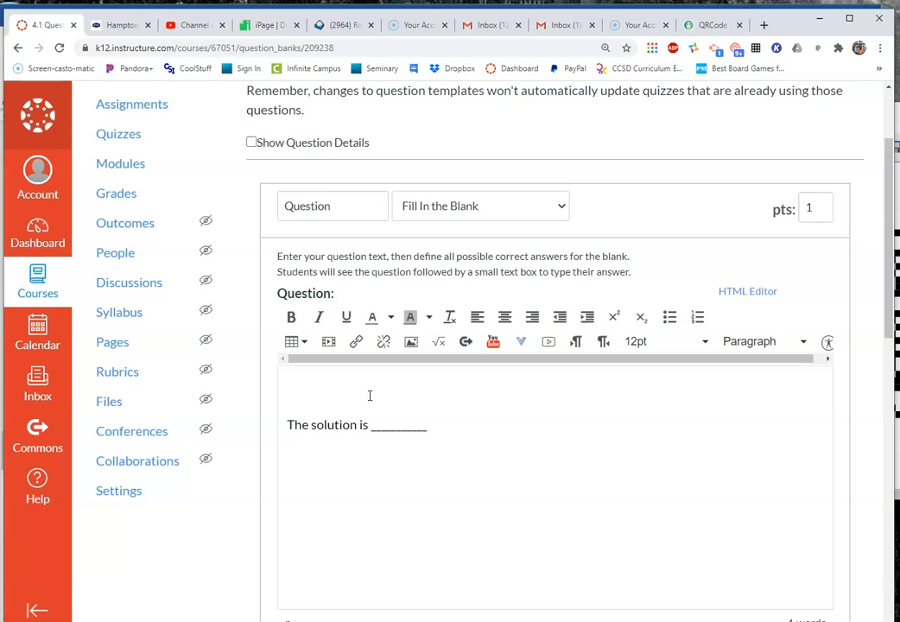
- Enter "-6", "- 6" and "Negative Six" as the first three possible answers of the fill-in-the-blank question
{"action": "scroll", "coordinate": [370, 396], "scroll_direction": "down", "scroll_amount": 3}
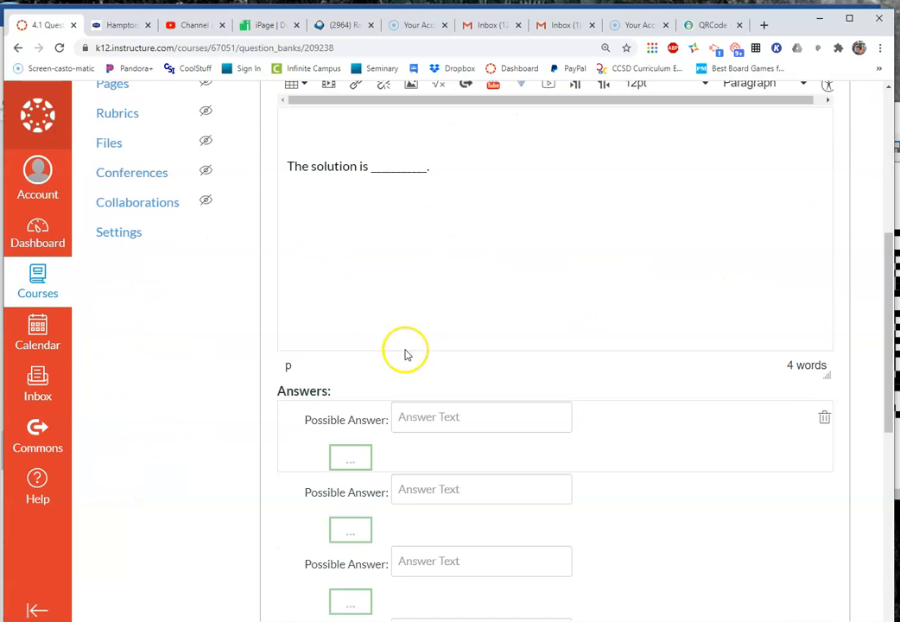
{"action": "scroll", "coordinate": [354, 314], "scroll_direction": "down", "scroll_amount": 1}
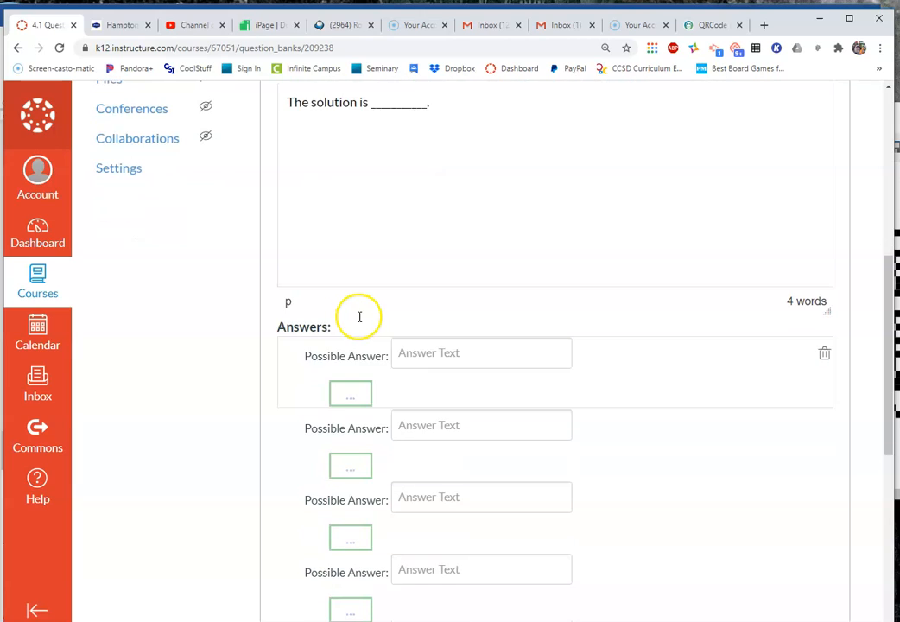
{"action": "left_click", "coordinate": [415, 350]}
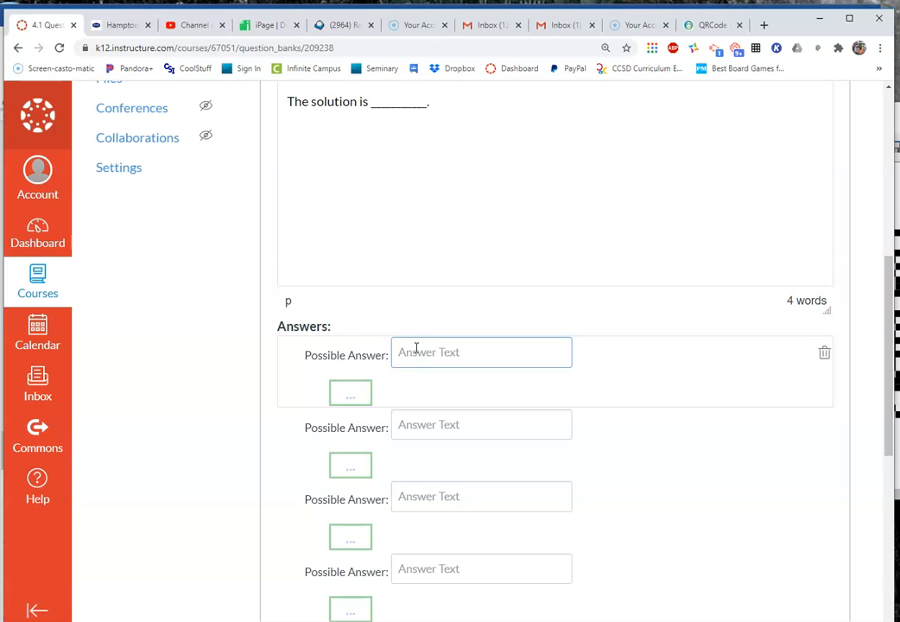
{"action": "type", "text": "-6"}
{"action": "left_click", "coordinate": [405, 420]}
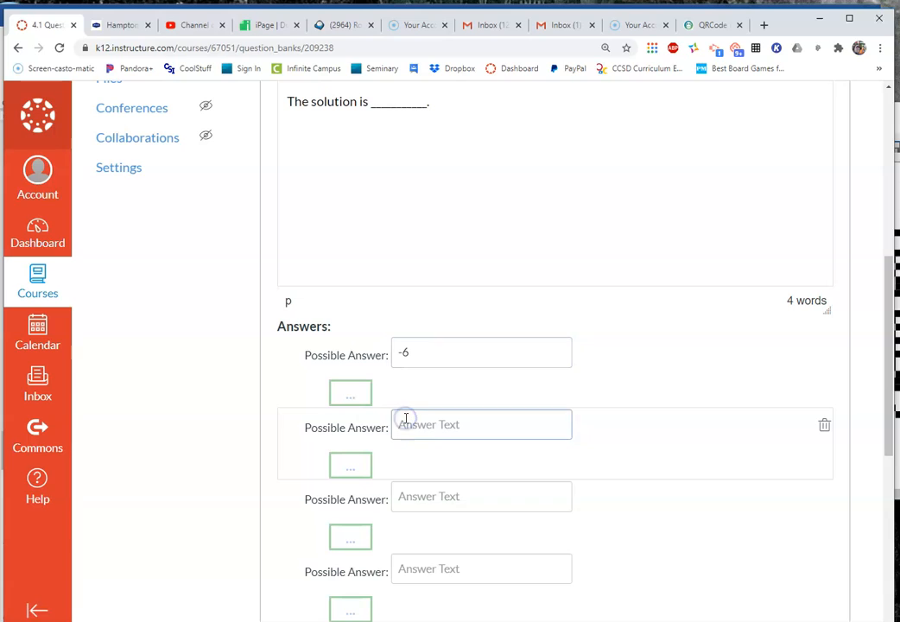
{"action": "type", "text": "-"}
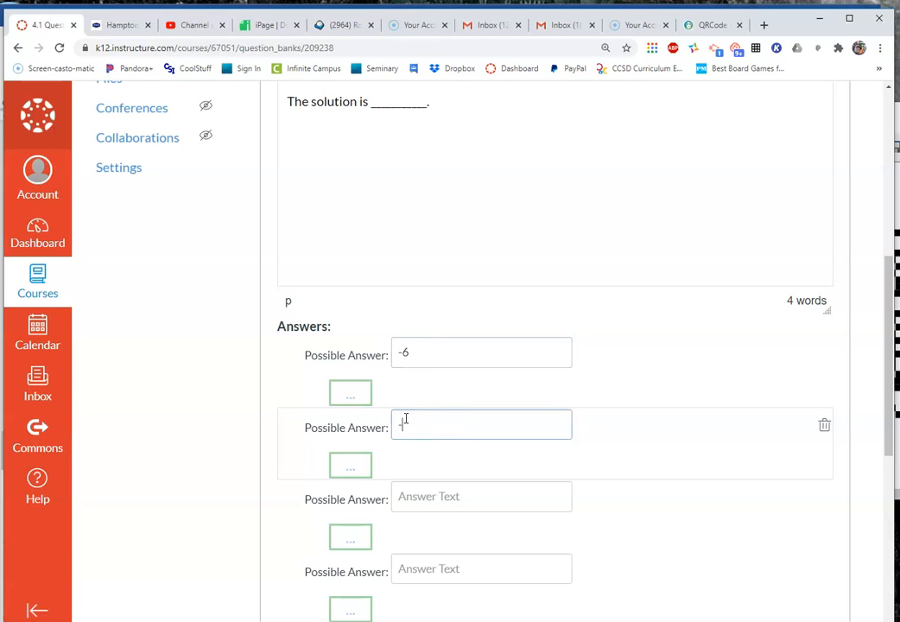
{"action": "type", "text": "6"}
{"action": "left_click", "coordinate": [407, 495]}
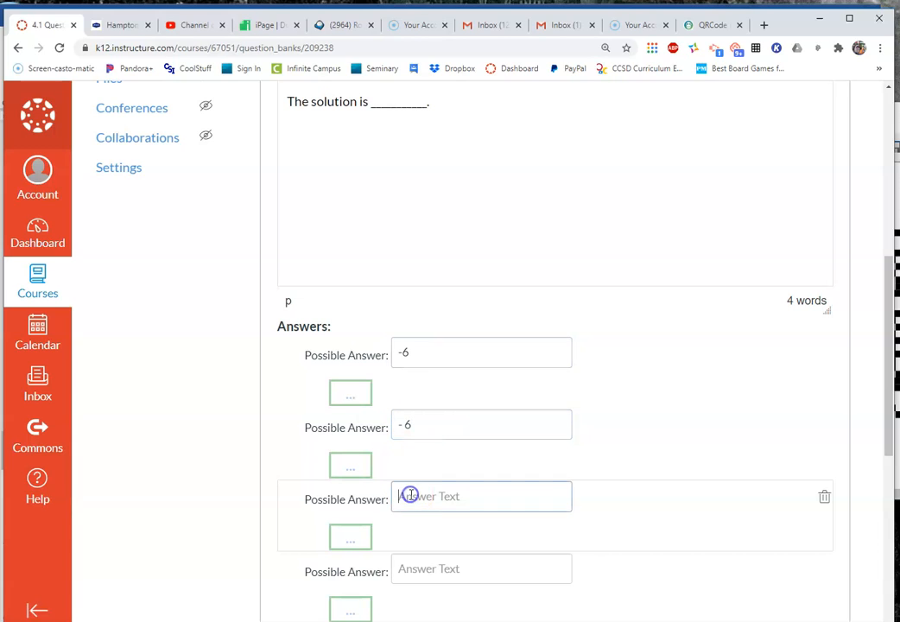
{"action": "type", "text": "Negative Six"}
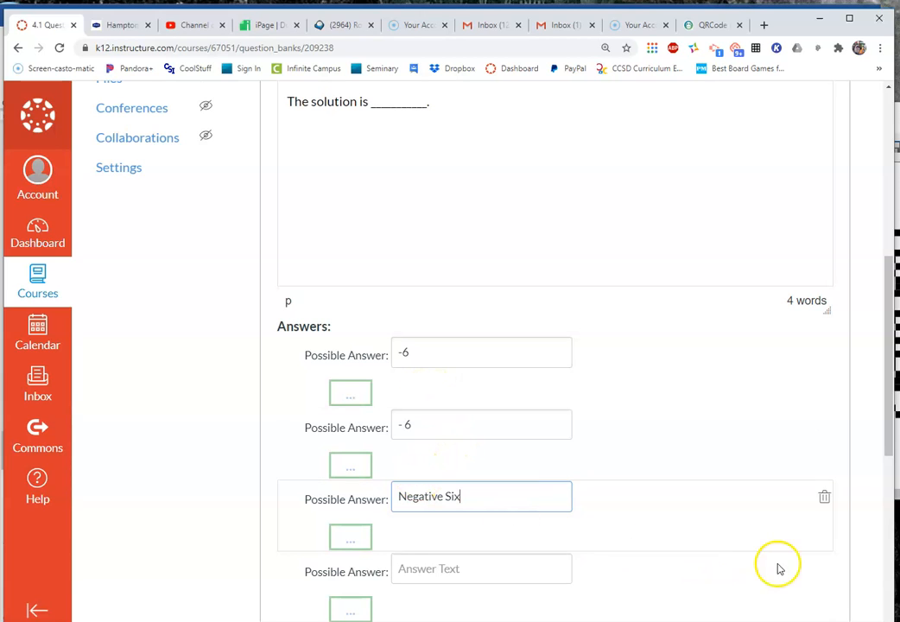
- Delete the unused fourth possible answer and save the fill-in-the-blank question
{"action": "left_click", "coordinate": [822, 568]}
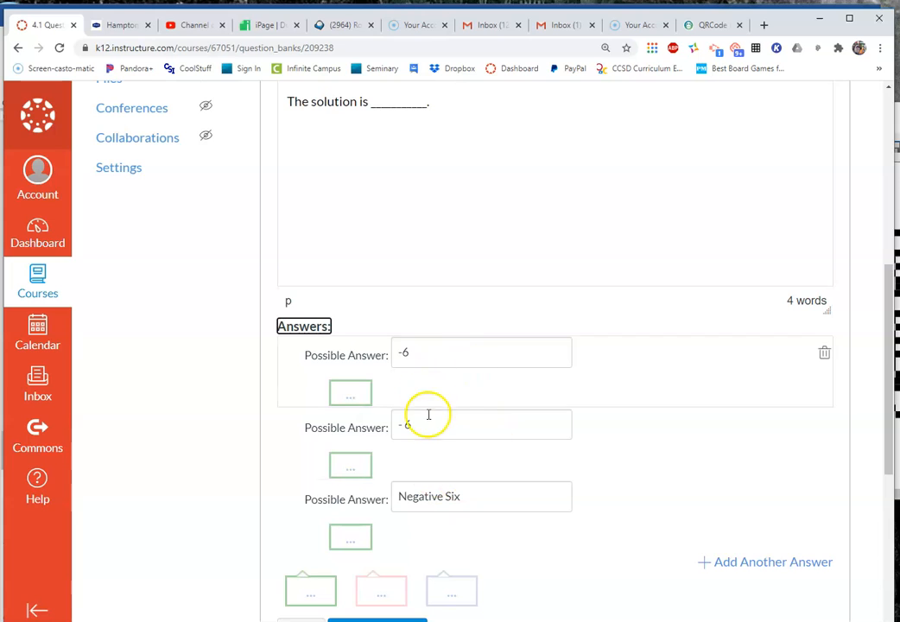
{"action": "scroll", "coordinate": [427, 414], "scroll_direction": "up", "scroll_amount": 2}
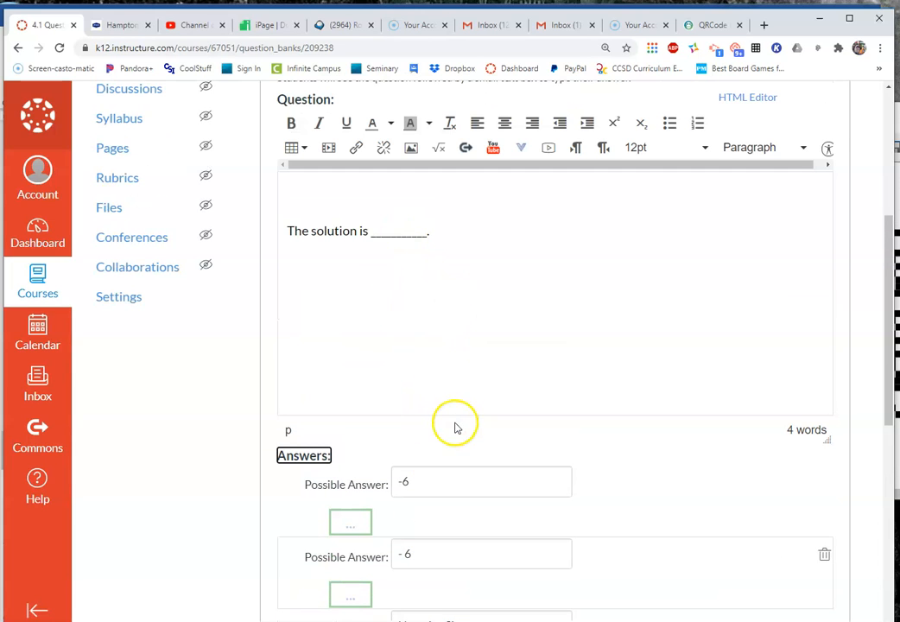
{"action": "scroll", "coordinate": [456, 427], "scroll_direction": "down", "scroll_amount": 2}
{"action": "scroll", "coordinate": [458, 490], "scroll_direction": "down", "scroll_amount": 3}
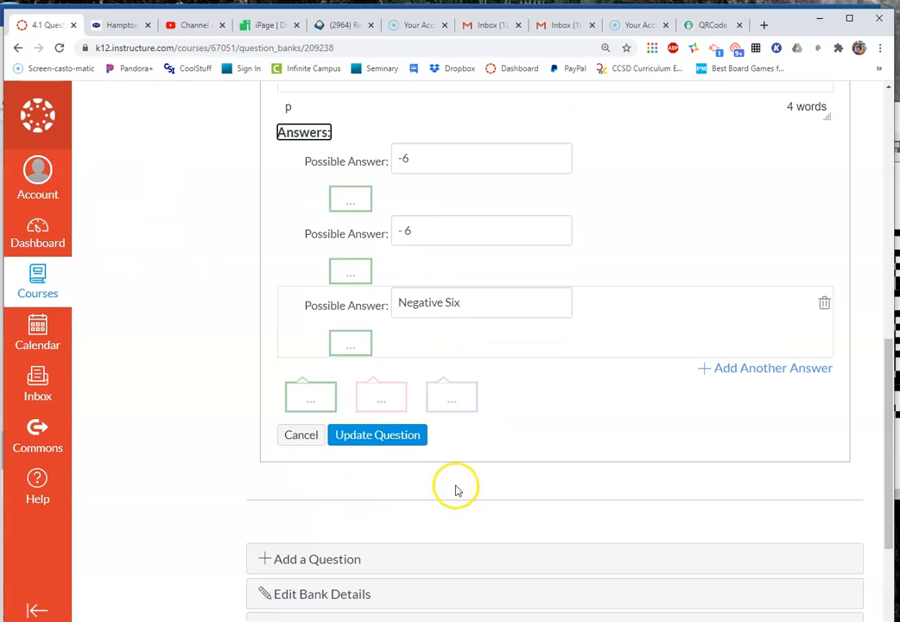
{"action": "scroll", "coordinate": [454, 336], "scroll_direction": "up", "scroll_amount": 1}
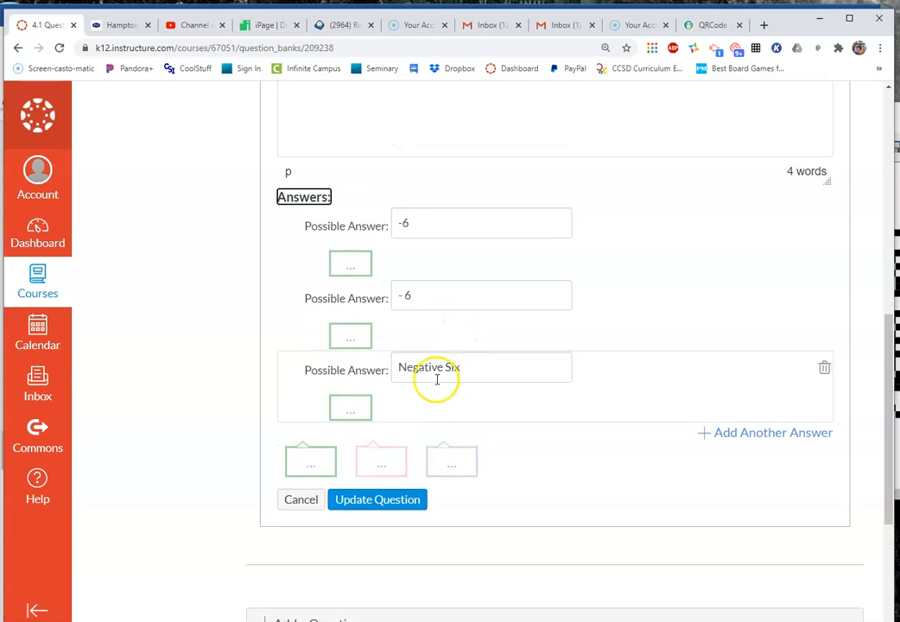
{"action": "left_click", "coordinate": [380, 500]}
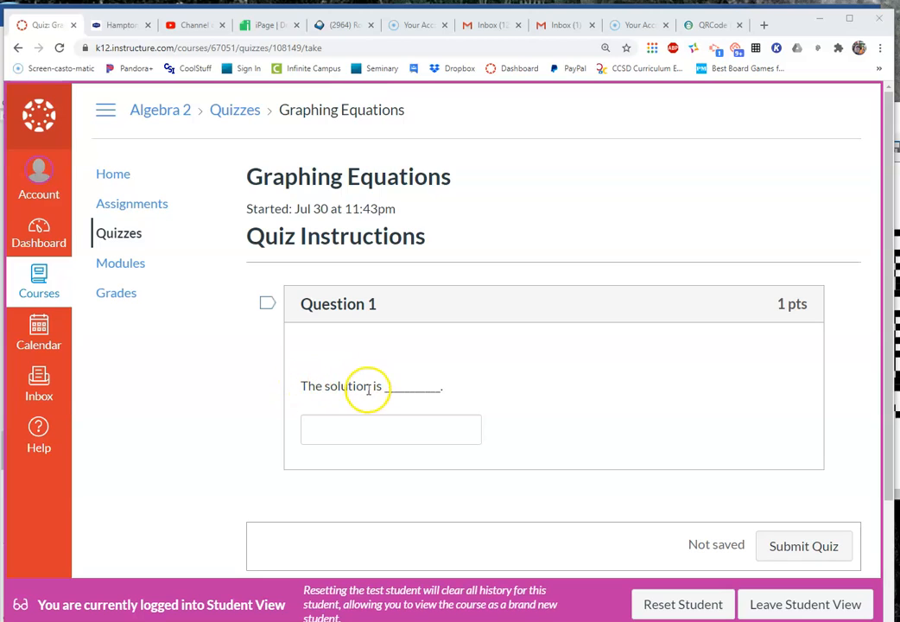
- Answer Question 1 of the Graphing Equations quiz with -6 in Student View and submit the quiz
{"action": "left_click", "coordinate": [380, 431]}
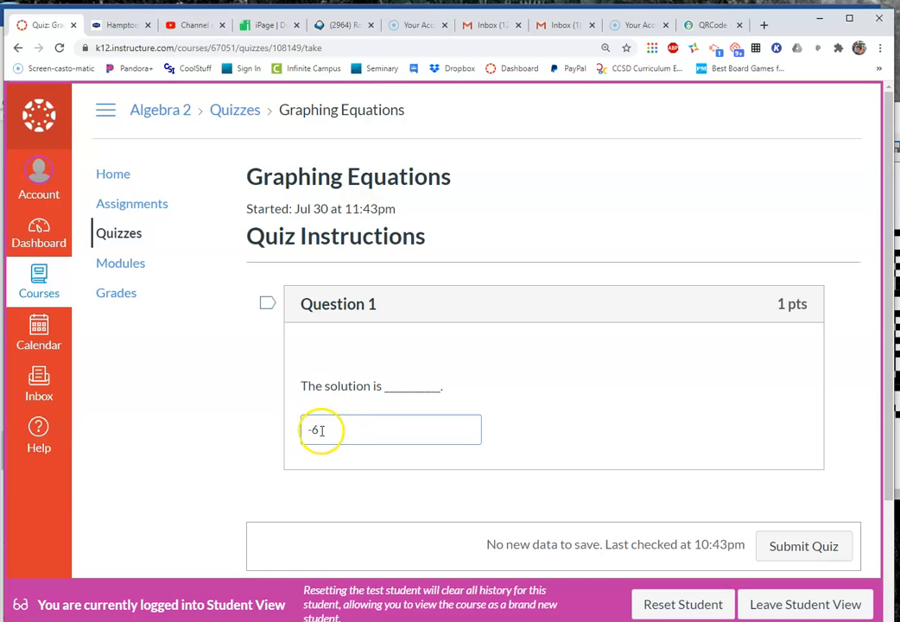
{"action": "scroll", "coordinate": [322, 457], "scroll_direction": "down", "scroll_amount": 1}
{"action": "left_click", "coordinate": [782, 487]}
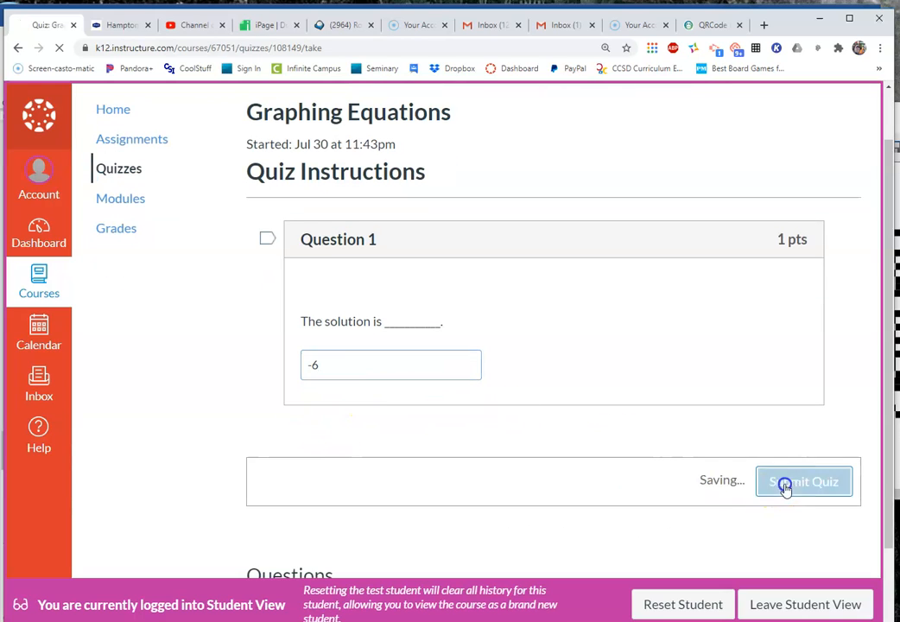
{"action": "scroll", "coordinate": [434, 446], "scroll_direction": "down", "scroll_amount": 5}
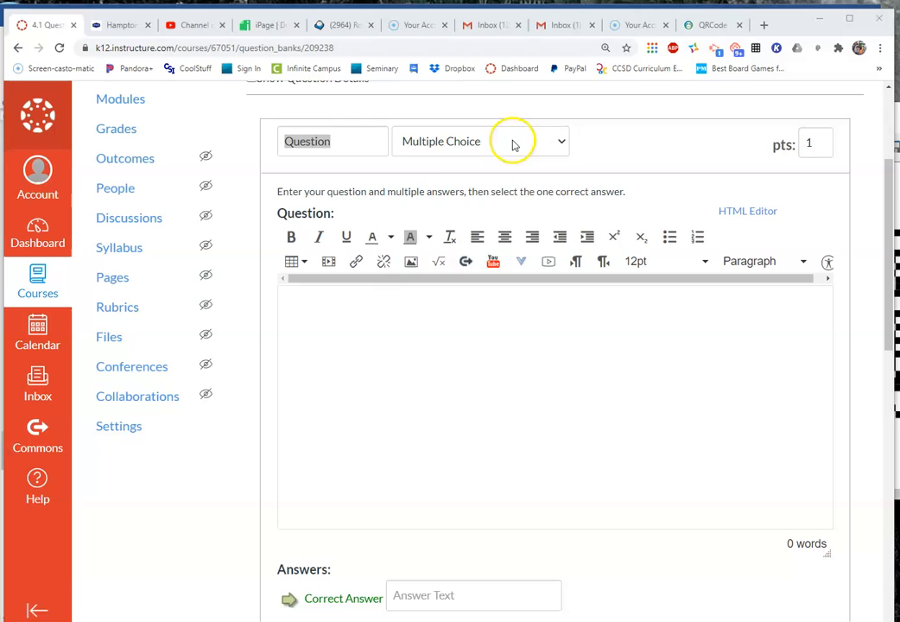
- Set the new question's type to Multiple Answers in the 4.1 Questions bank
{"action": "left_click", "coordinate": [514, 145]}
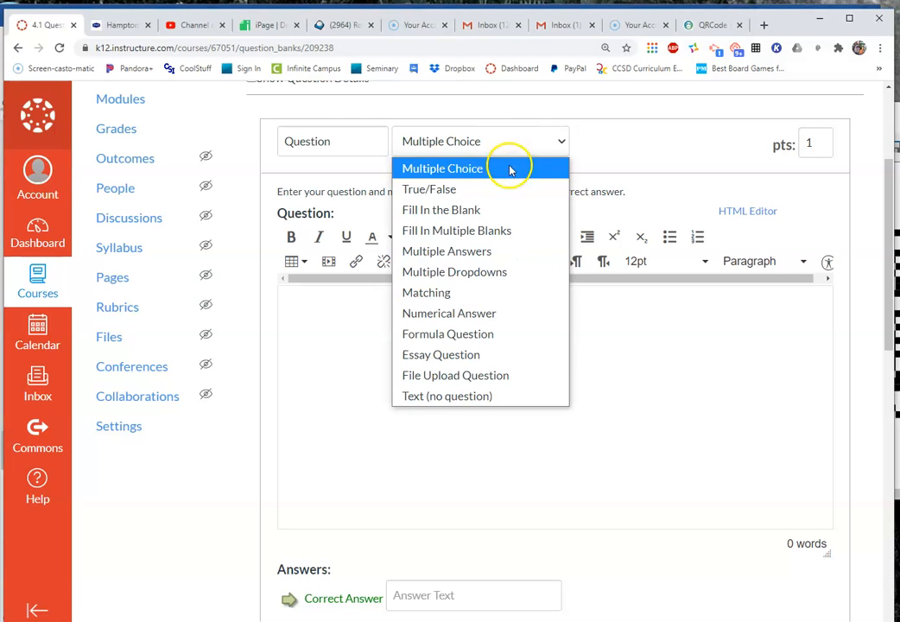
{"action": "left_click", "coordinate": [474, 252]}
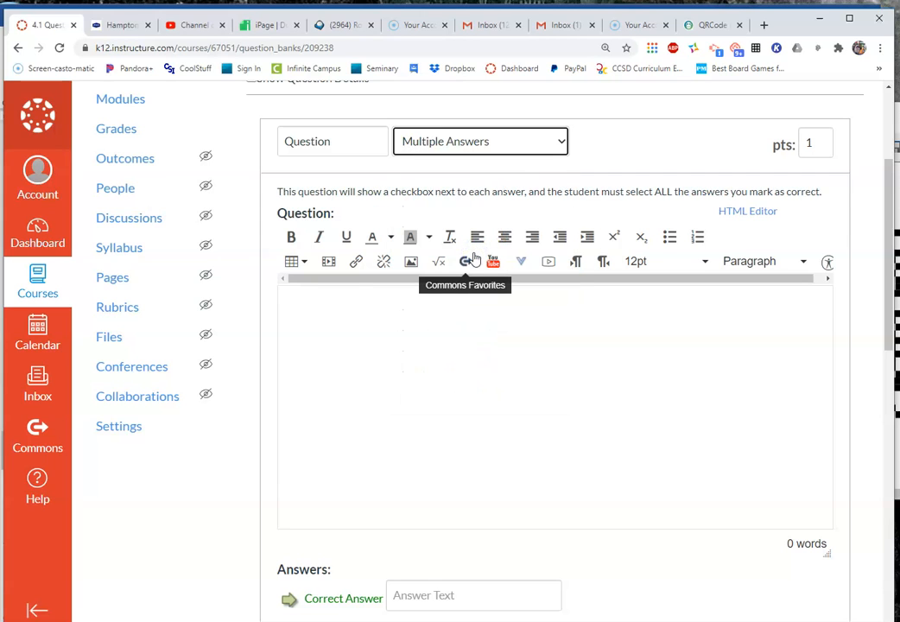
{"action": "scroll", "coordinate": [474, 258], "scroll_direction": "down", "scroll_amount": 1}
{"action": "scroll", "coordinate": [474, 258], "scroll_direction": "up", "scroll_amount": 1}
{"action": "scroll", "coordinate": [474, 258], "scroll_direction": "down", "scroll_amount": 4}
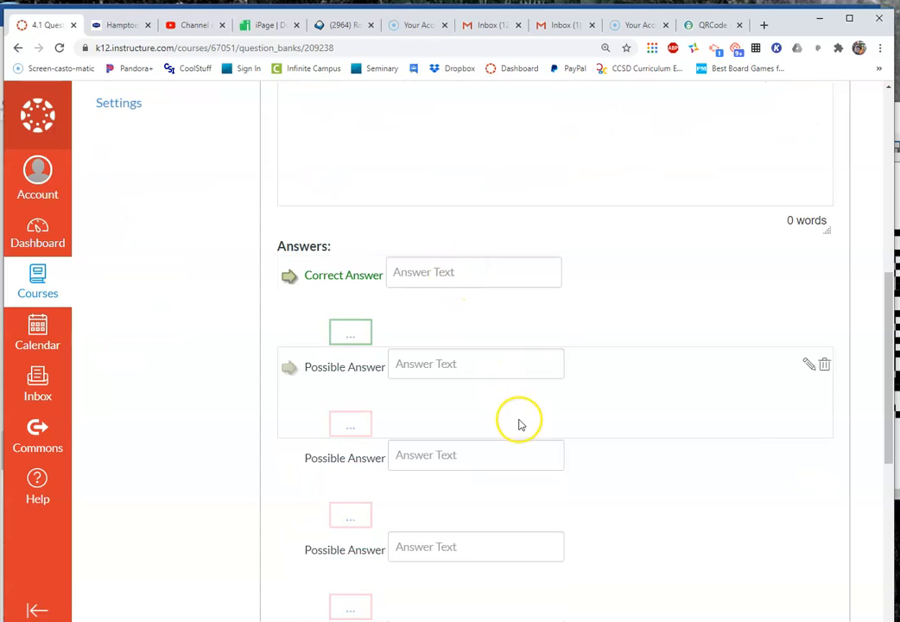
- Enter 4 as the correct answer and 2, -2 and 7 as the other possible answers
{"action": "left_click", "coordinate": [432, 272]}
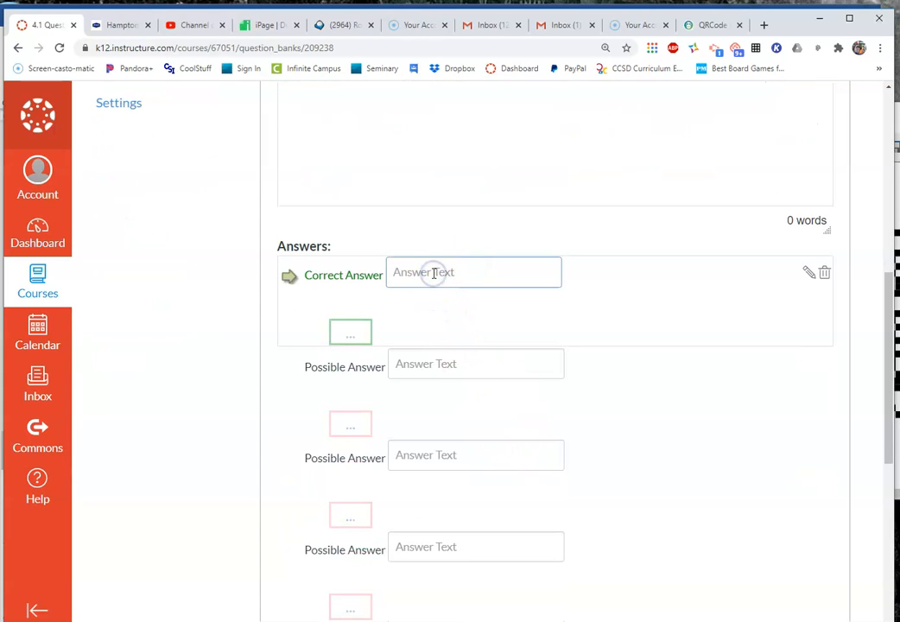
{"action": "type", "text": "4"}
{"action": "left_click", "coordinate": [403, 370]}
{"action": "type", "text": "2"}
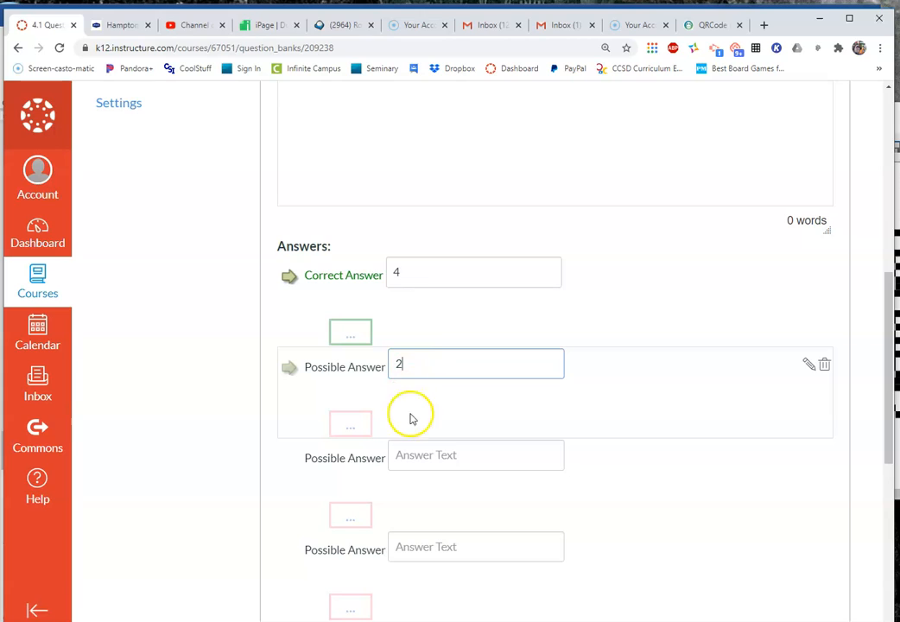
{"action": "left_click", "coordinate": [424, 455]}
{"action": "type", "text": "-2"}
{"action": "left_click", "coordinate": [434, 546]}
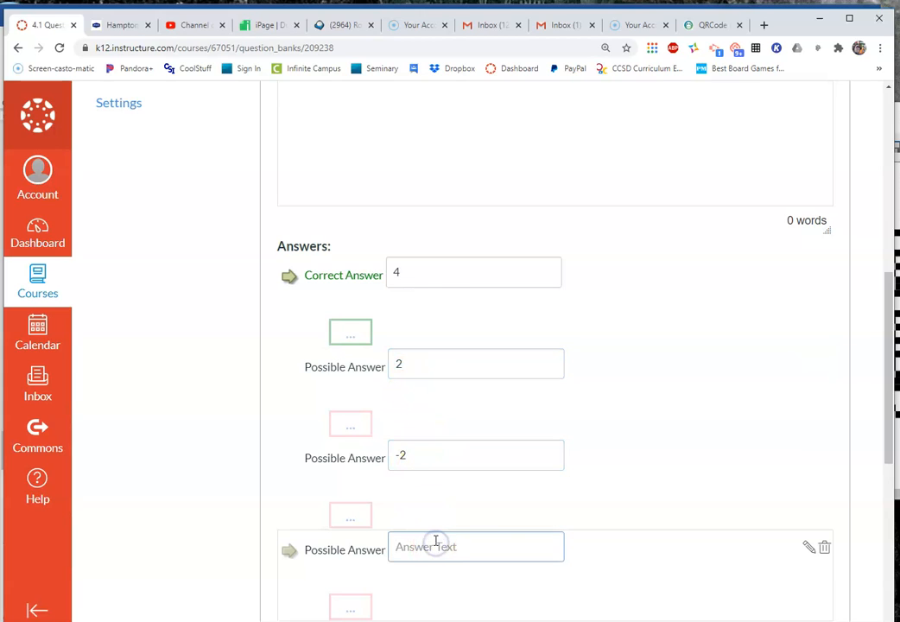
{"action": "type", "text": "7"}
- Add a fifth possible answer of 1 and mark the -2 answer as correct as well
{"action": "scroll", "coordinate": [447, 351], "scroll_direction": "down", "scroll_amount": 2}
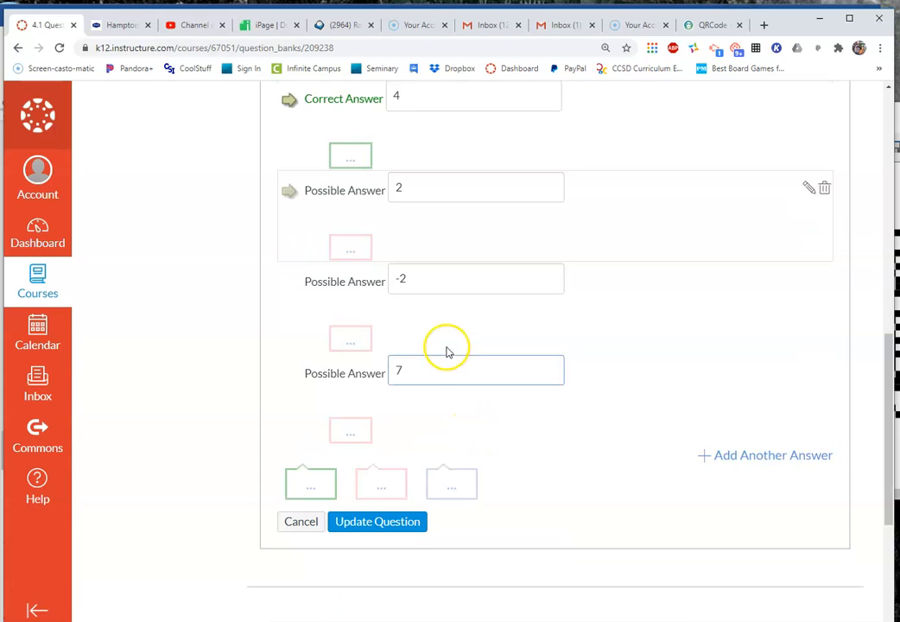
{"action": "left_click", "coordinate": [717, 438]}
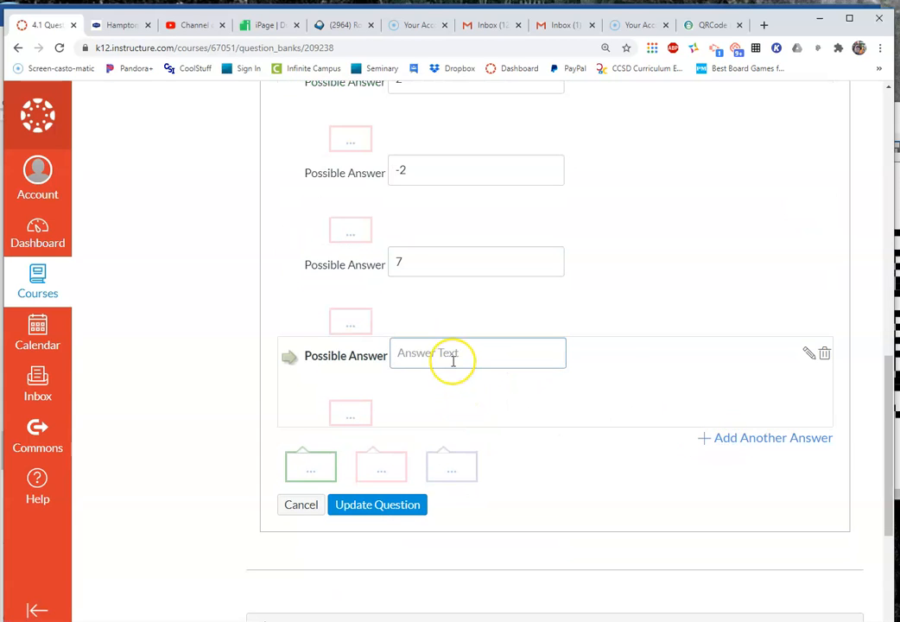
{"action": "type", "text": "1"}
{"action": "scroll", "coordinate": [453, 361], "scroll_direction": "up", "scroll_amount": 3}
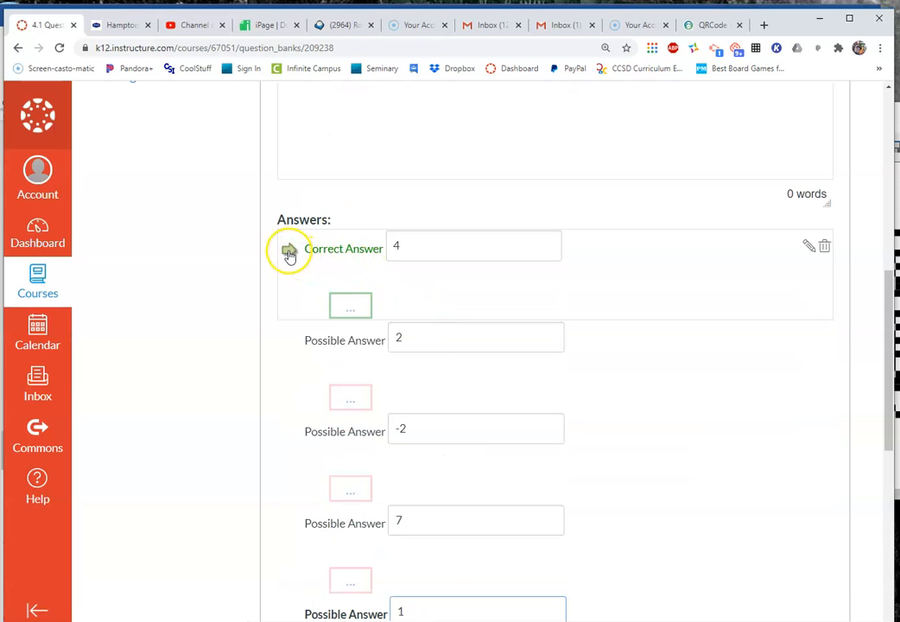
{"action": "left_click", "coordinate": [286, 431]}
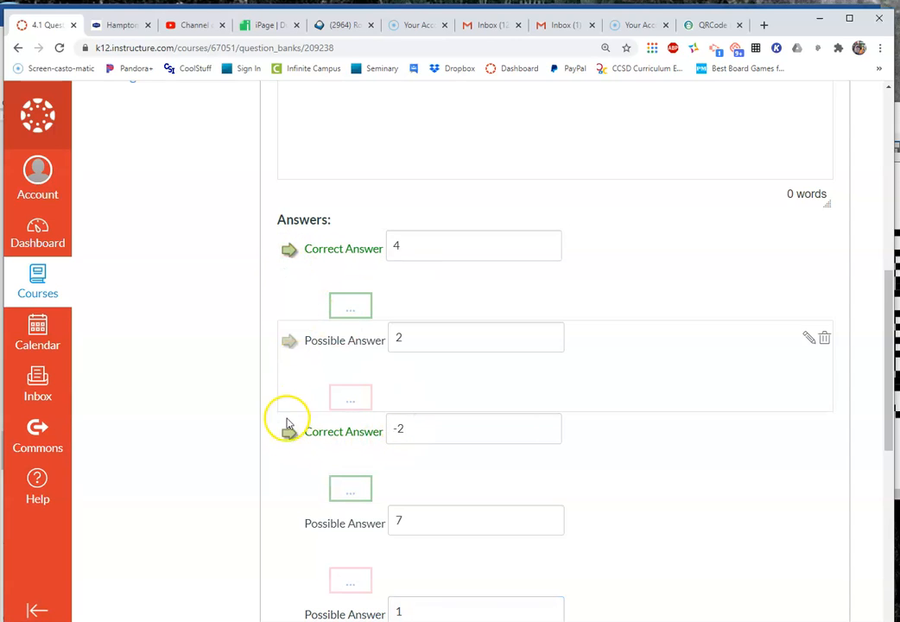
{"action": "scroll", "coordinate": [307, 406], "scroll_direction": "down", "scroll_amount": 2}
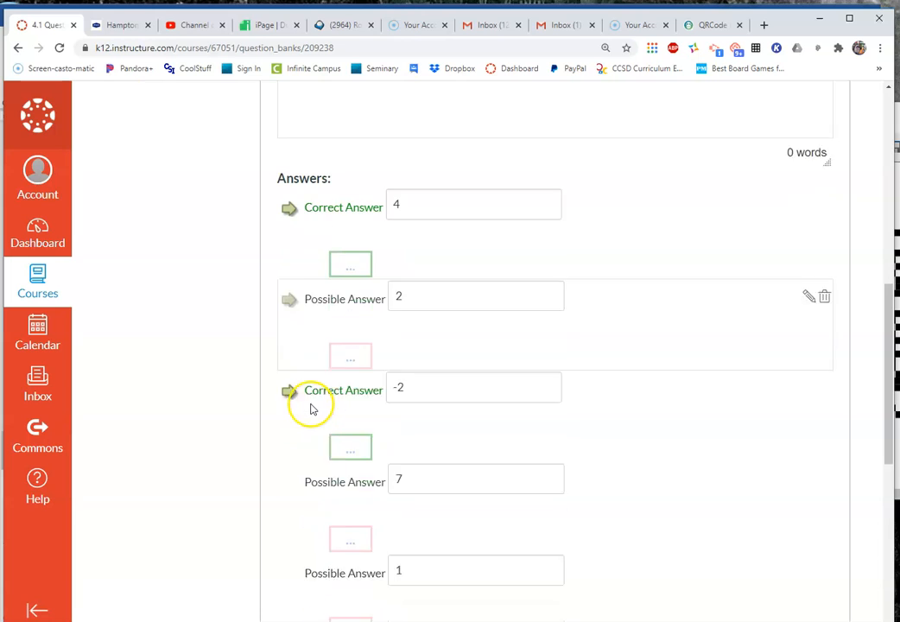
- Change the question type to Multiple Dropdowns
{"action": "scroll", "coordinate": [313, 394], "scroll_direction": "up", "scroll_amount": 5}
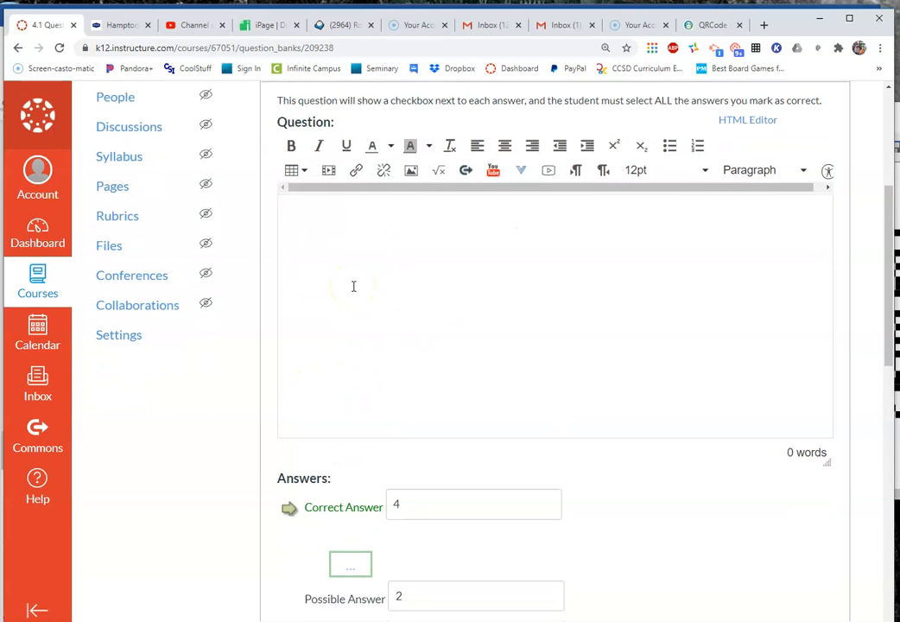
{"action": "scroll", "coordinate": [371, 302], "scroll_direction": "up", "scroll_amount": 4}
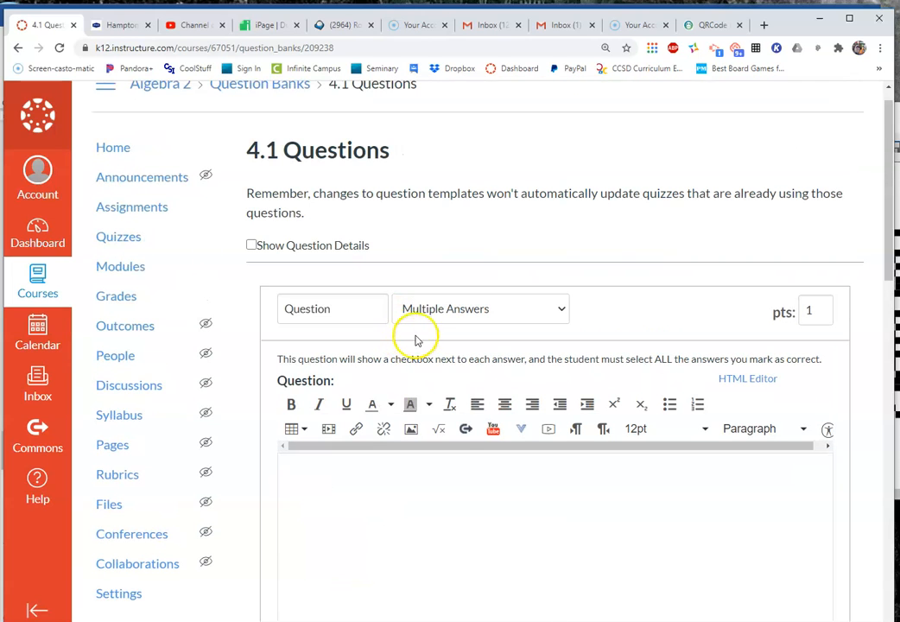
{"action": "left_click", "coordinate": [450, 309]}
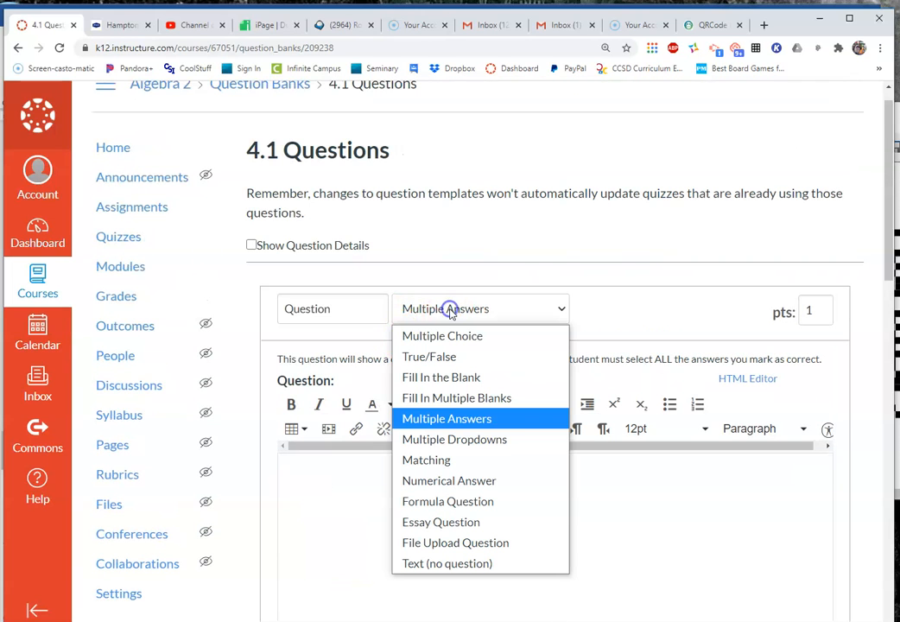
{"action": "left_click", "coordinate": [470, 441]}
{"action": "scroll", "coordinate": [469, 446], "scroll_direction": "down", "scroll_amount": 3}
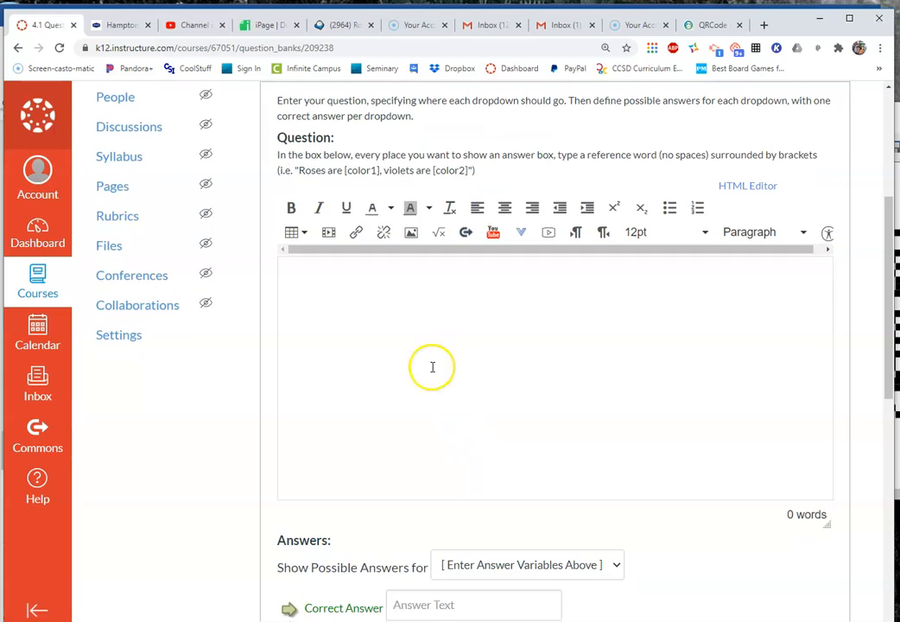
{"action": "scroll", "coordinate": [420, 350], "scroll_direction": "up", "scroll_amount": 1}
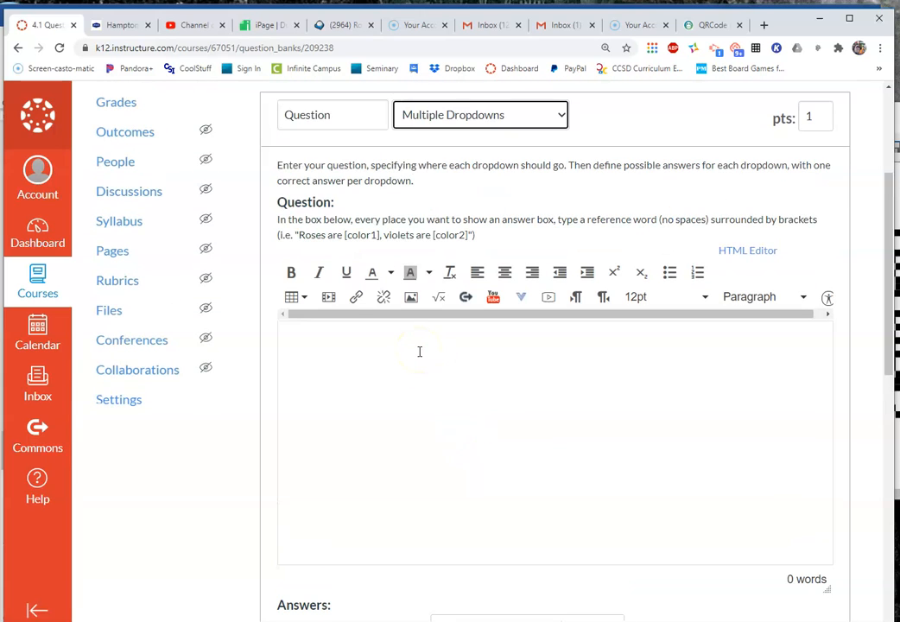
- Write the question text "The image of A' is ( [xcoord] , [ycoord] )" with bracketed references for the two dropdowns
{"action": "left_click", "coordinate": [419, 349]}
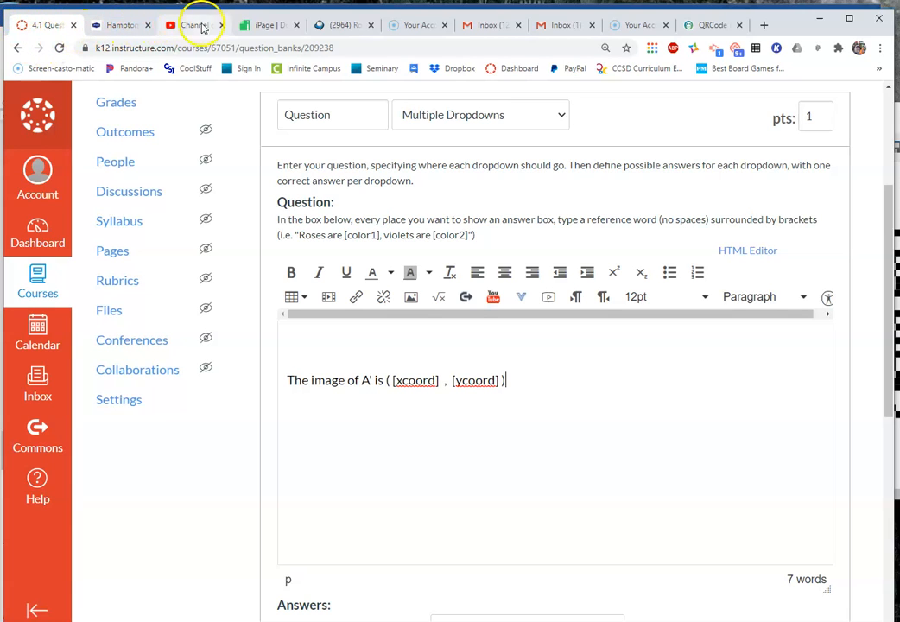
{"action": "key", "text": "Return"}
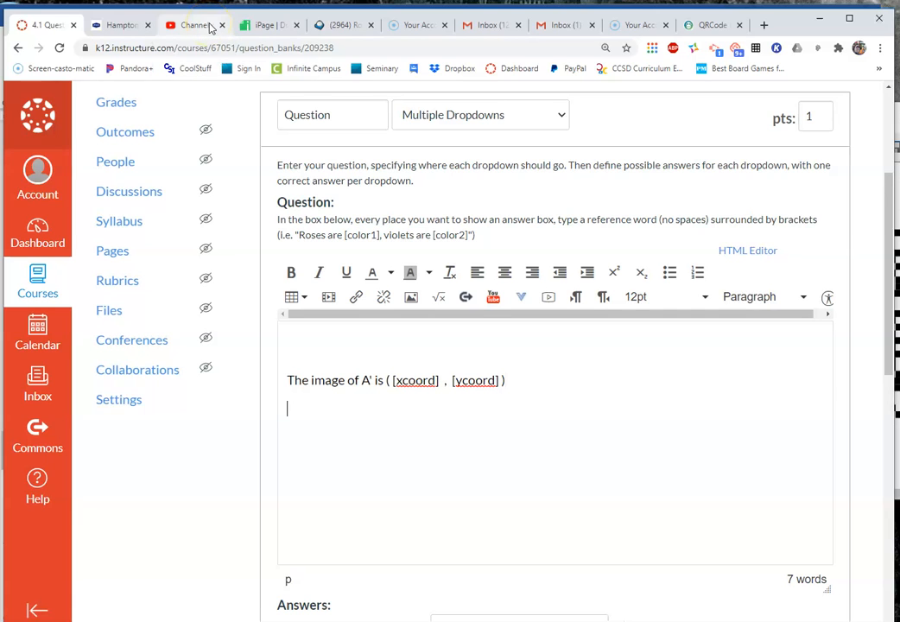
{"action": "scroll", "coordinate": [245, 156], "scroll_direction": "down", "scroll_amount": 3}
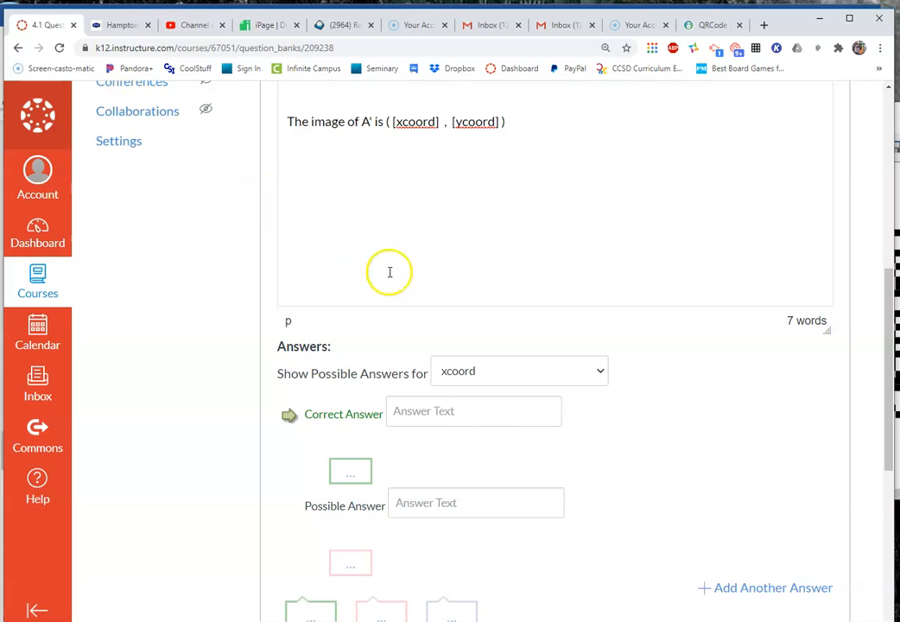
- For the xcoord dropdown, enter -6 as the correct answer and 10 as a possible answer
{"action": "left_click", "coordinate": [484, 372]}
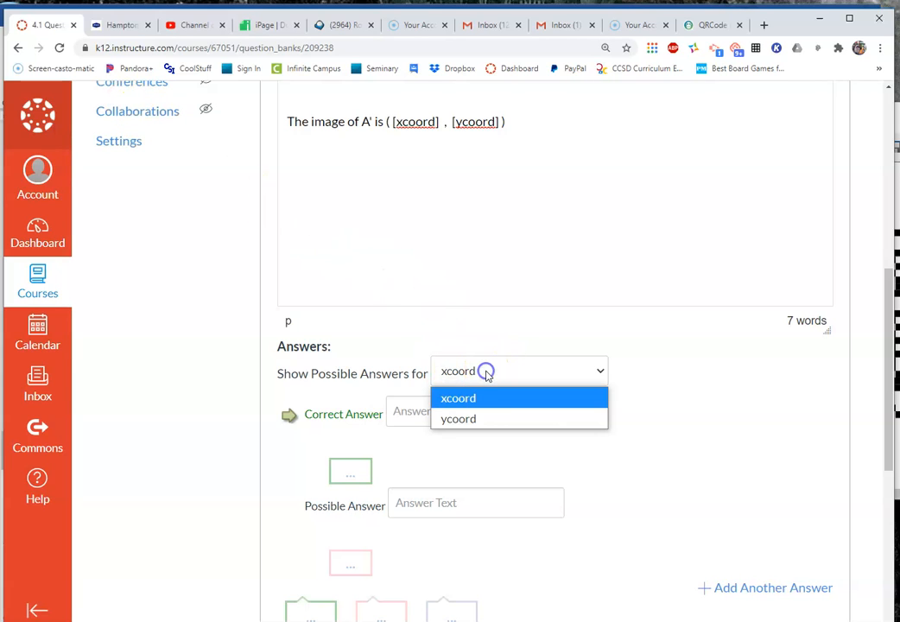
{"action": "left_click", "coordinate": [486, 417]}
{"action": "left_click", "coordinate": [488, 373]}
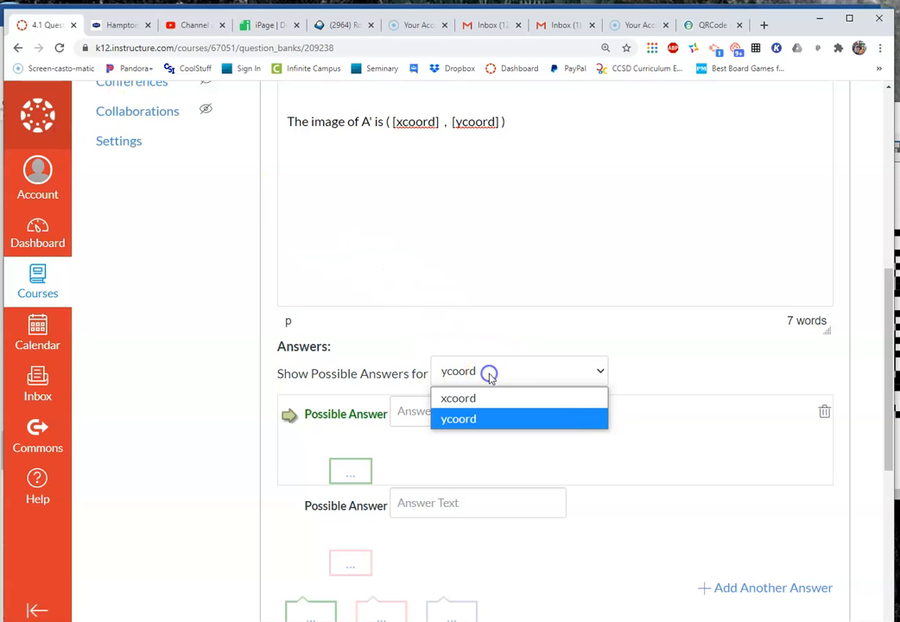
{"action": "left_click", "coordinate": [480, 397]}
{"action": "left_click", "coordinate": [428, 410]}
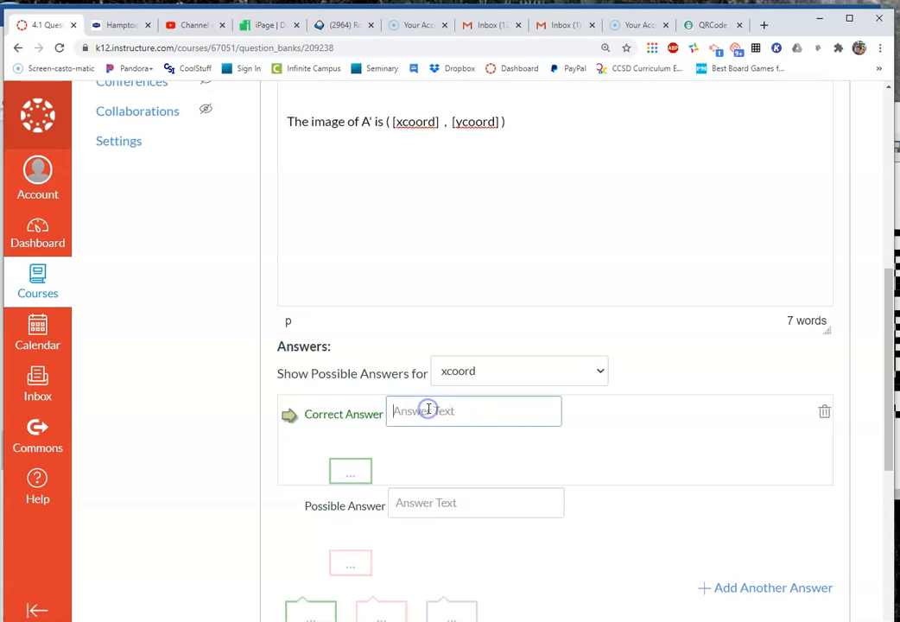
{"action": "type", "text": "-6"}
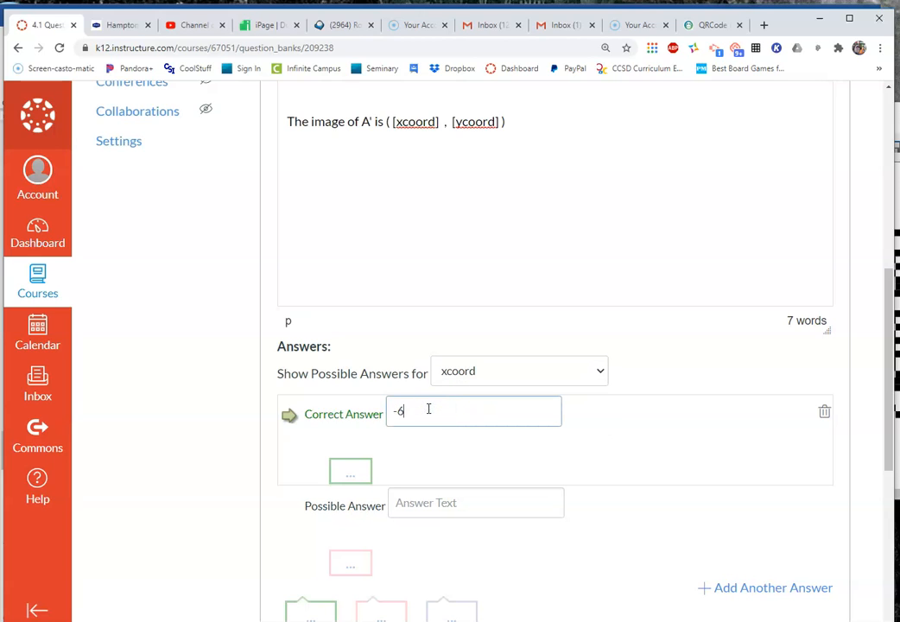
{"action": "left_click", "coordinate": [415, 502]}
{"action": "type", "text": "1"}
{"action": "scroll", "coordinate": [424, 483], "scroll_direction": "down", "scroll_amount": 1}
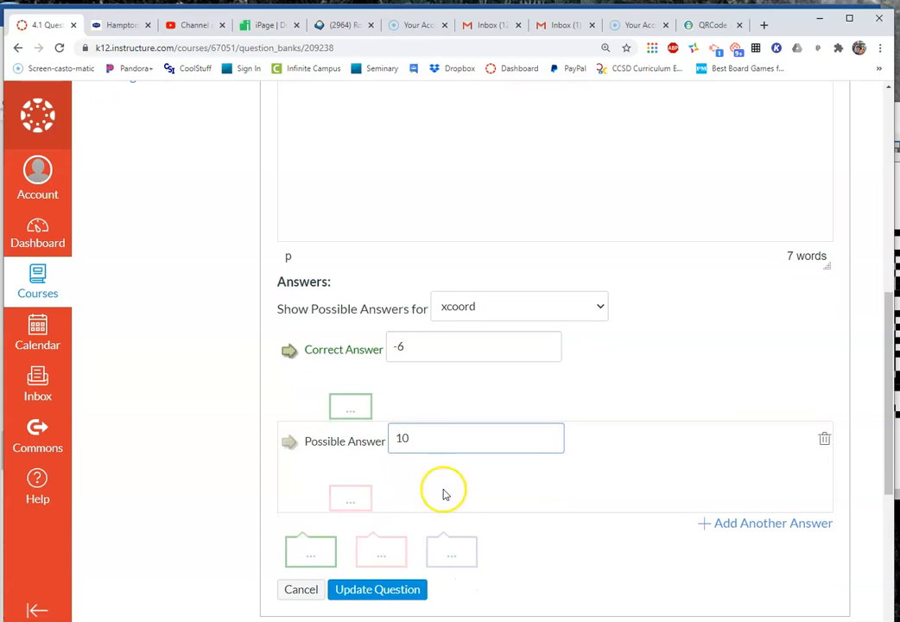
- Add three more possible answers to the xcoord dropdown: 3, -2 and 7
{"action": "left_click", "coordinate": [711, 532]}
{"action": "type", "text": "3"}
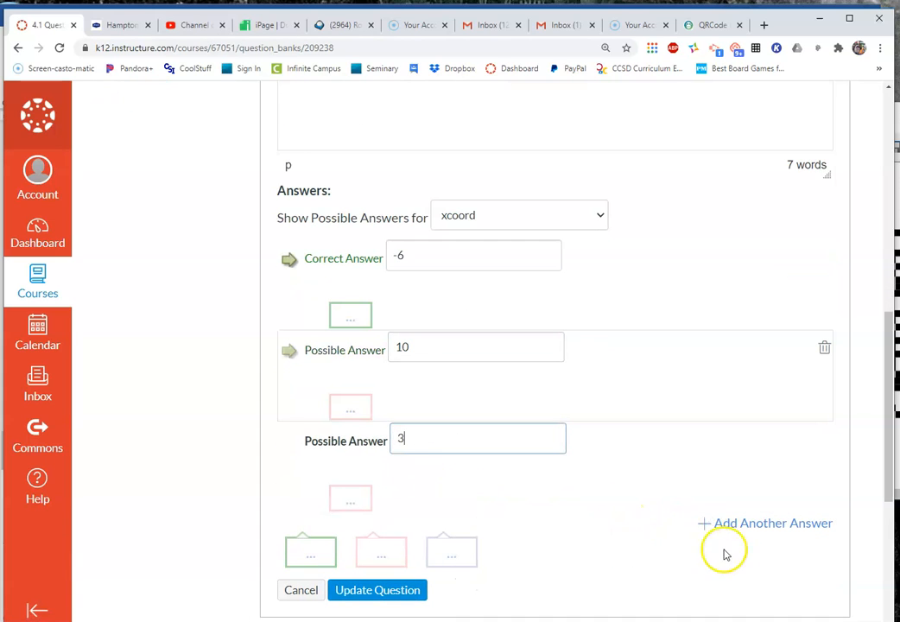
{"action": "left_click", "coordinate": [739, 528]}
{"action": "type", "text": "-2"}
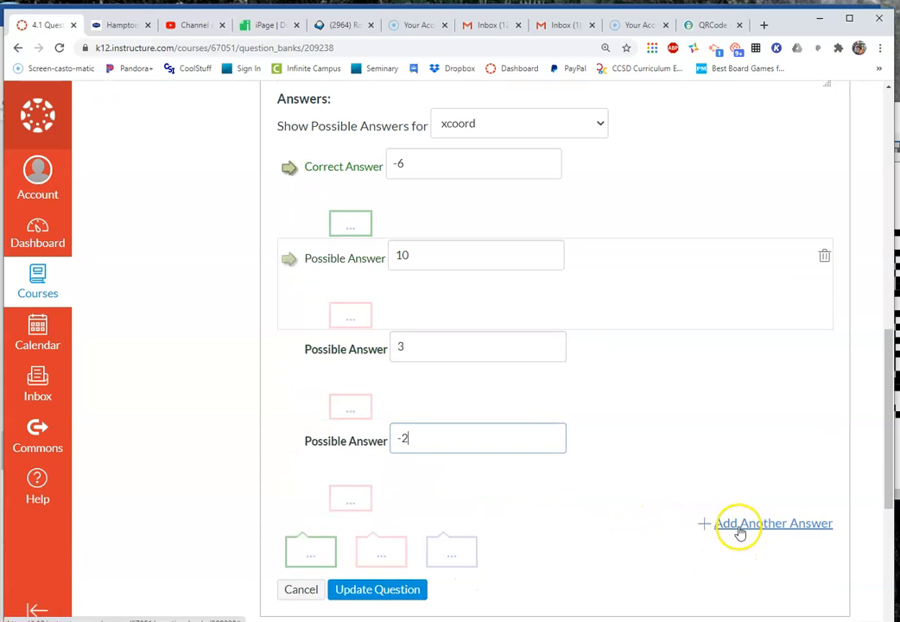
{"action": "left_click", "coordinate": [736, 531]}
{"action": "type", "text": "7"}
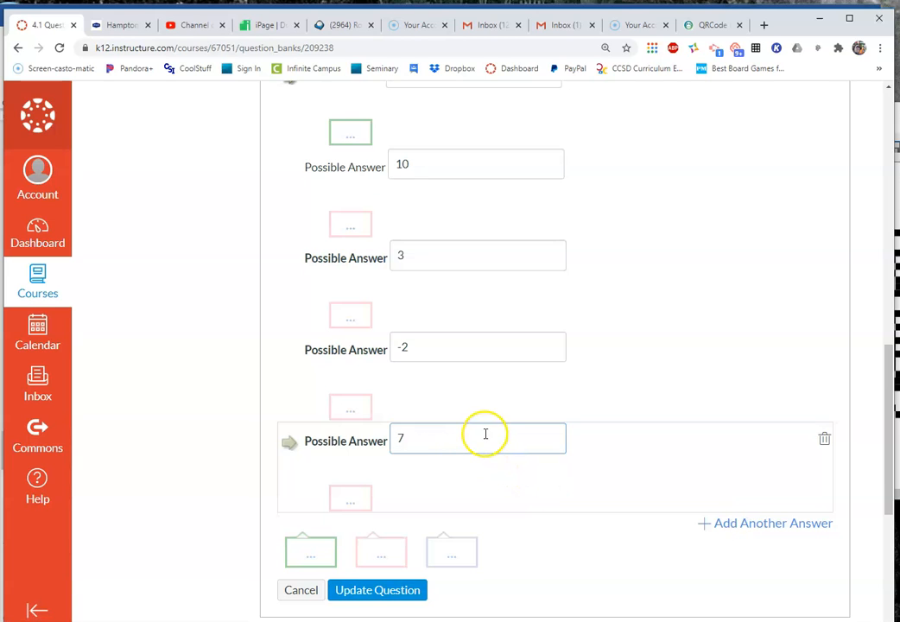
- For the ycoord dropdown, enter 2 as the correct answer and 5 as a possible answer
{"action": "scroll", "coordinate": [483, 433], "scroll_direction": "up", "scroll_amount": 2}
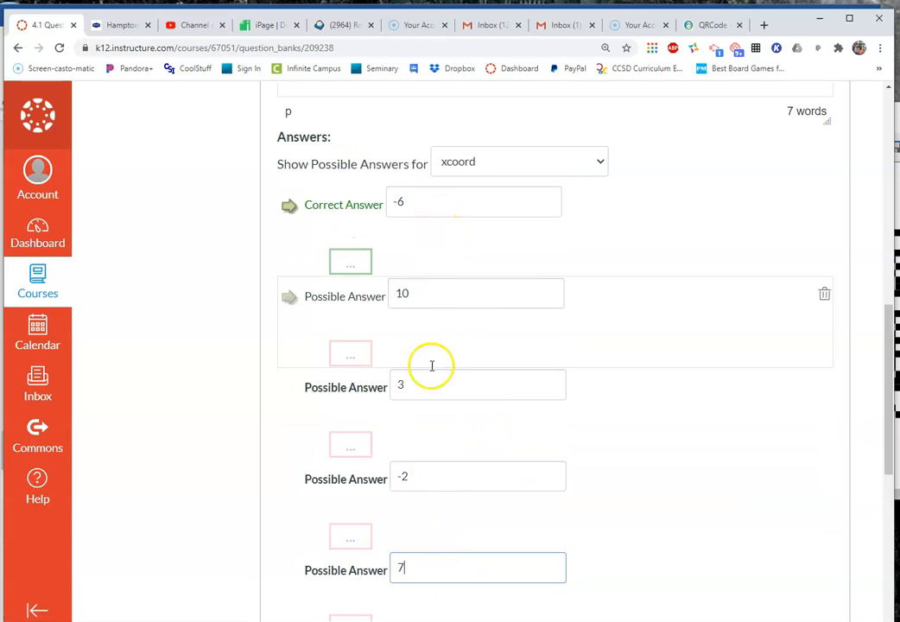
{"action": "left_click", "coordinate": [468, 173]}
{"action": "left_click", "coordinate": [480, 209]}
{"action": "left_click", "coordinate": [422, 206]}
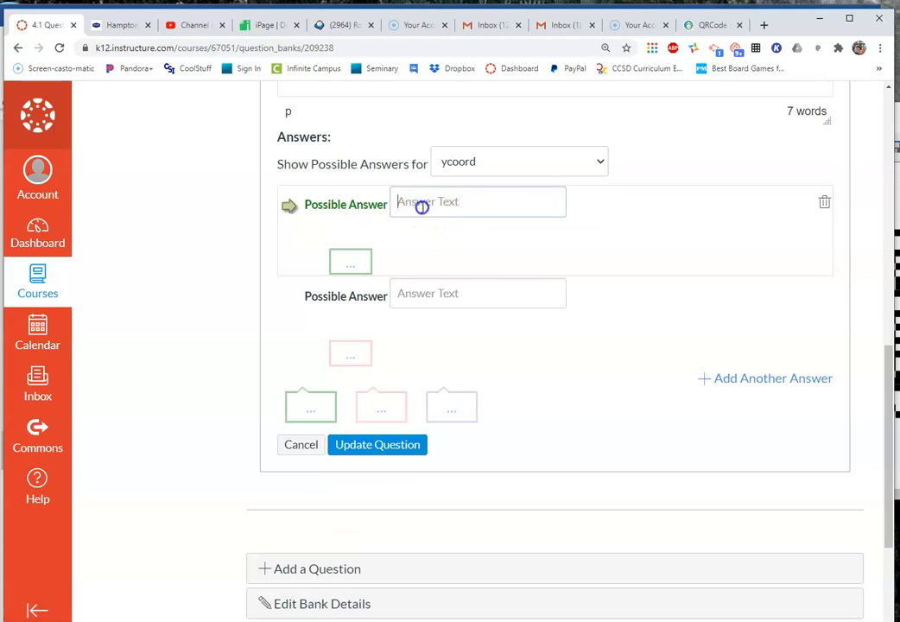
{"action": "type", "text": "2"}
{"action": "left_click", "coordinate": [448, 297]}
{"action": "type", "text": "5"}
- Add -7 and 9 as further possible answers for ycoord, and save the Multiple Dropdowns question
{"action": "left_click", "coordinate": [757, 382]}
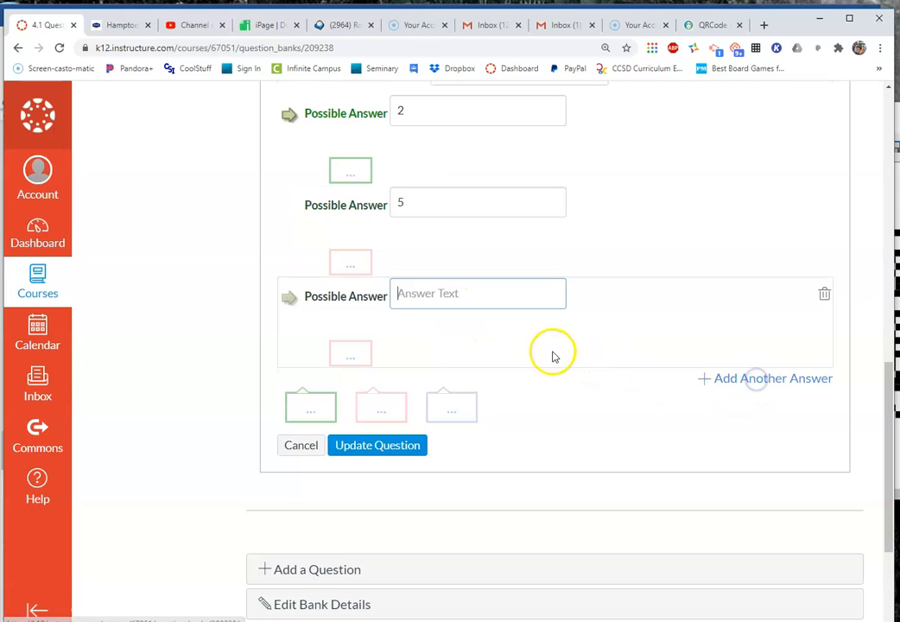
{"action": "type", "text": "-7"}
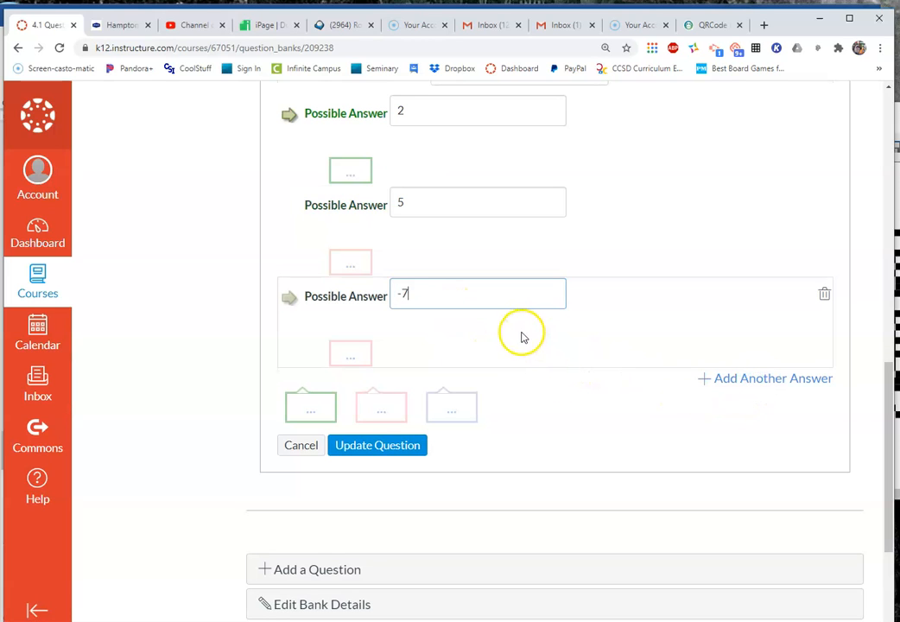
{"action": "left_click", "coordinate": [750, 378]}
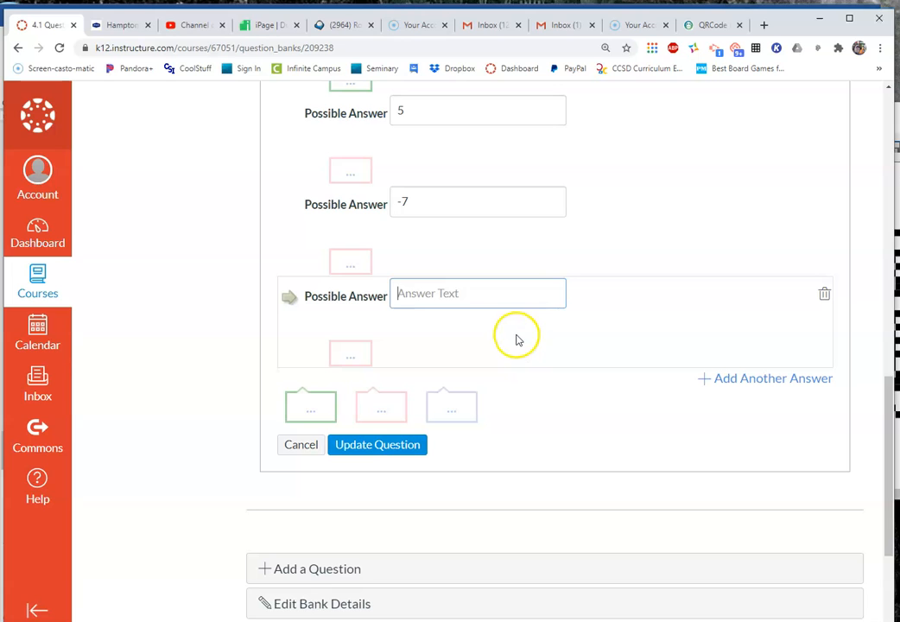
{"action": "type", "text": "9"}
{"action": "scroll", "coordinate": [500, 335], "scroll_direction": "up", "scroll_amount": 3}
{"action": "scroll", "coordinate": [470, 292], "scroll_direction": "up", "scroll_amount": 2}
{"action": "scroll", "coordinate": [440, 324], "scroll_direction": "down", "scroll_amount": 4}
{"action": "scroll", "coordinate": [440, 319], "scroll_direction": "down", "scroll_amount": 3}
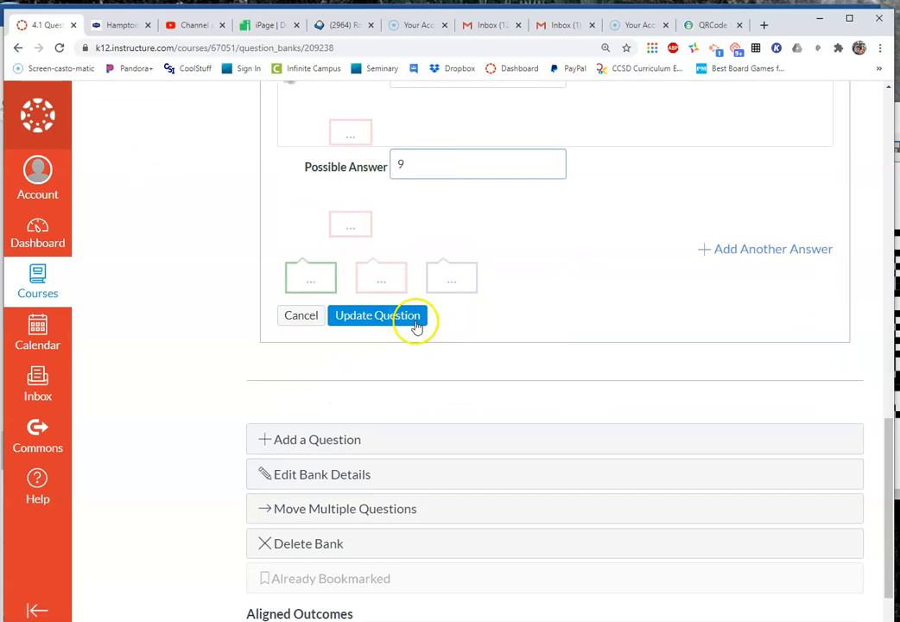
{"action": "left_click", "coordinate": [401, 317]}
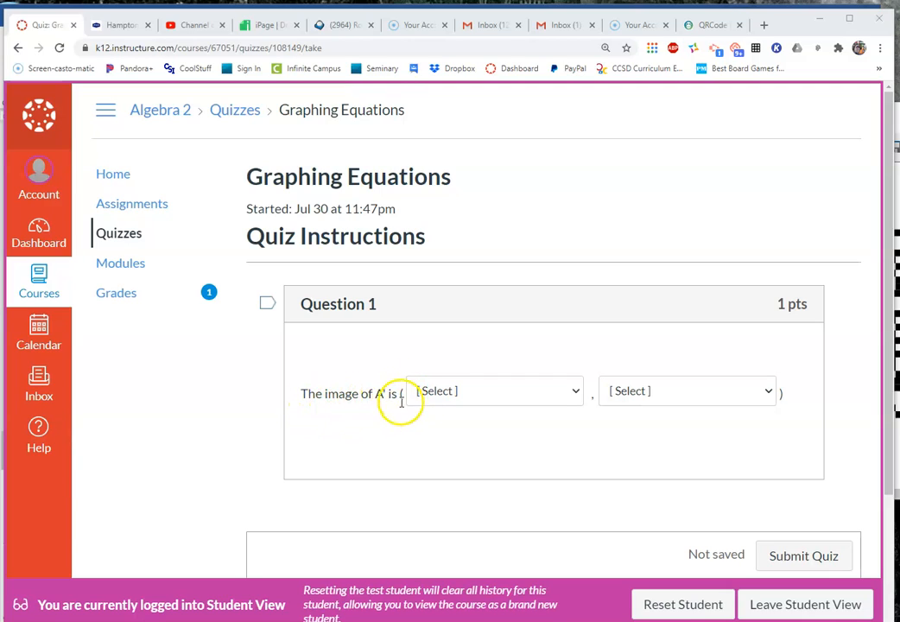
- In the Graphing Equations quiz's student view, choose 10 for the x-coordinate and 5 for the y-coordinate of A'
{"action": "left_click", "coordinate": [448, 394]}
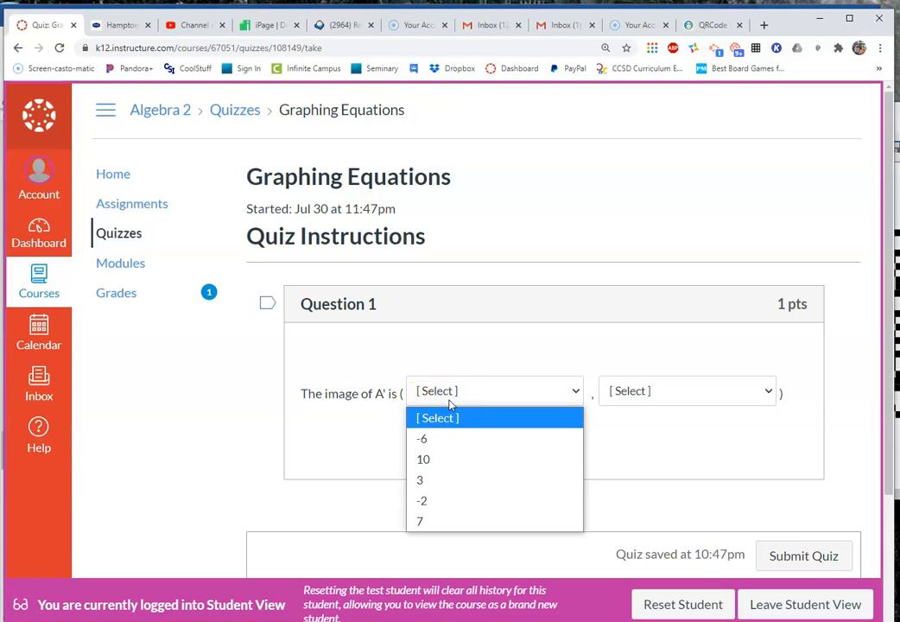
{"action": "left_click", "coordinate": [450, 458]}
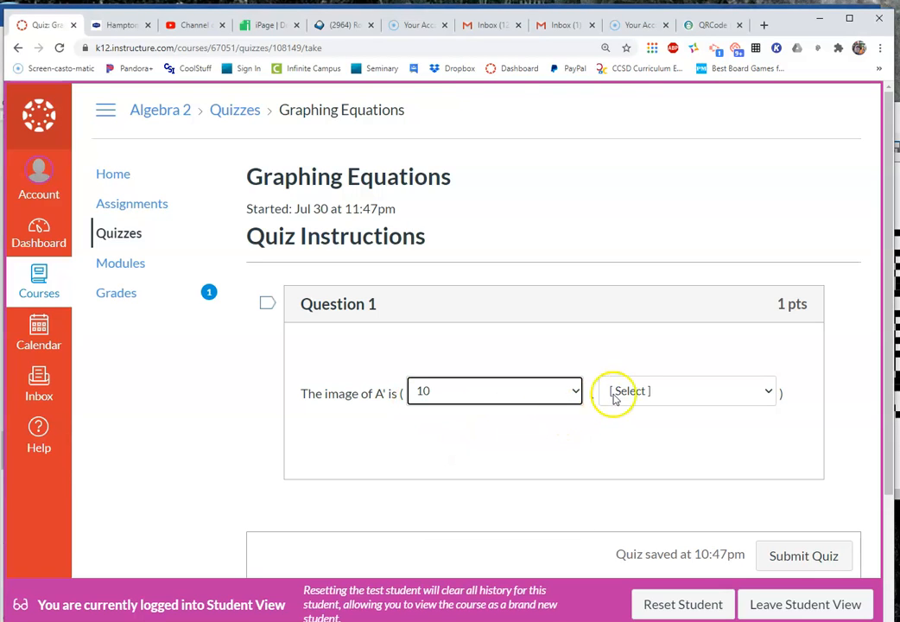
{"action": "left_click", "coordinate": [642, 391]}
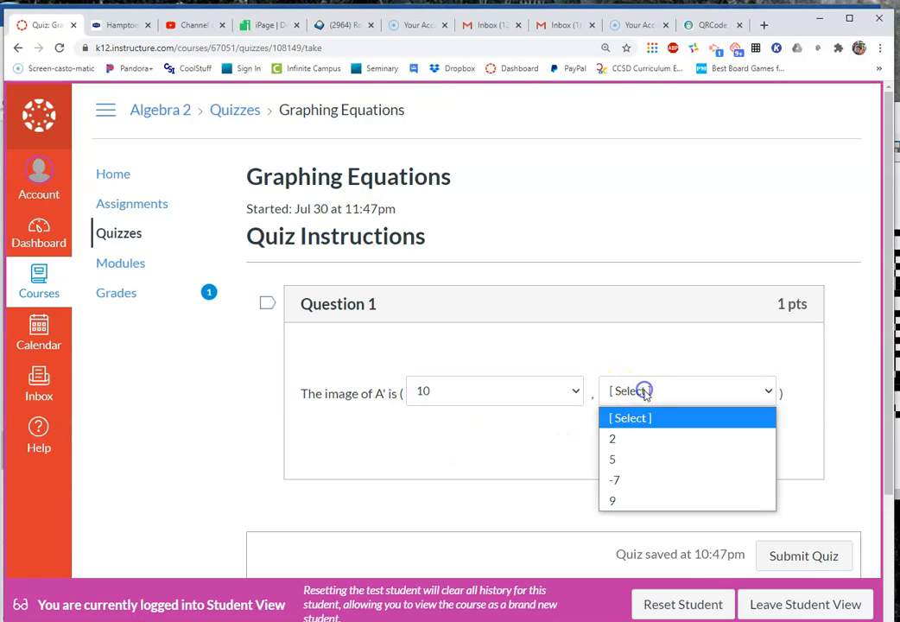
{"action": "left_click", "coordinate": [646, 459]}
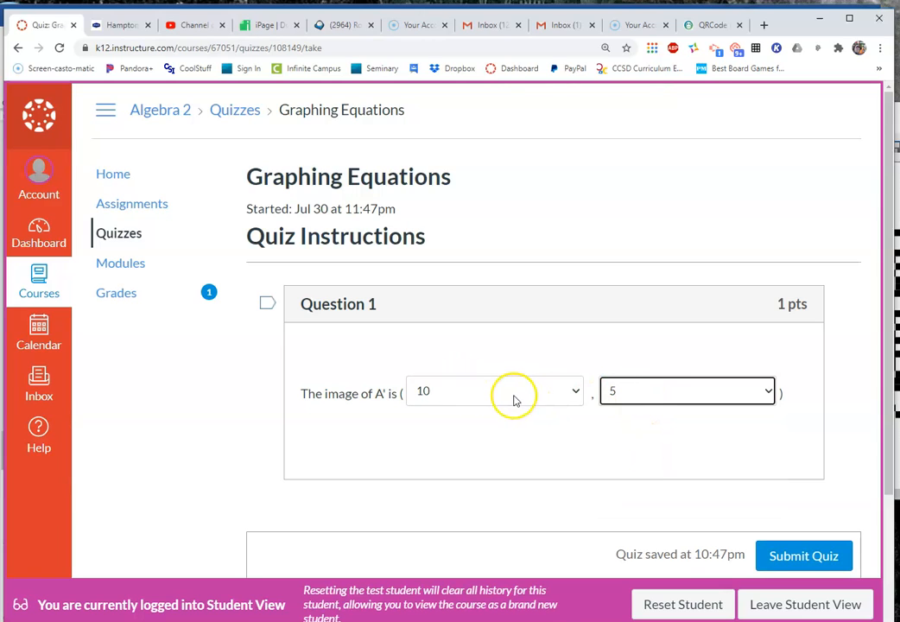
- Pick a different value in both coordinate dropdowns of the student's answer
{"action": "left_click", "coordinate": [541, 389]}
{"action": "left_click", "coordinate": [522, 489]}
{"action": "left_click", "coordinate": [636, 398]}
{"action": "left_click", "coordinate": [637, 480]}
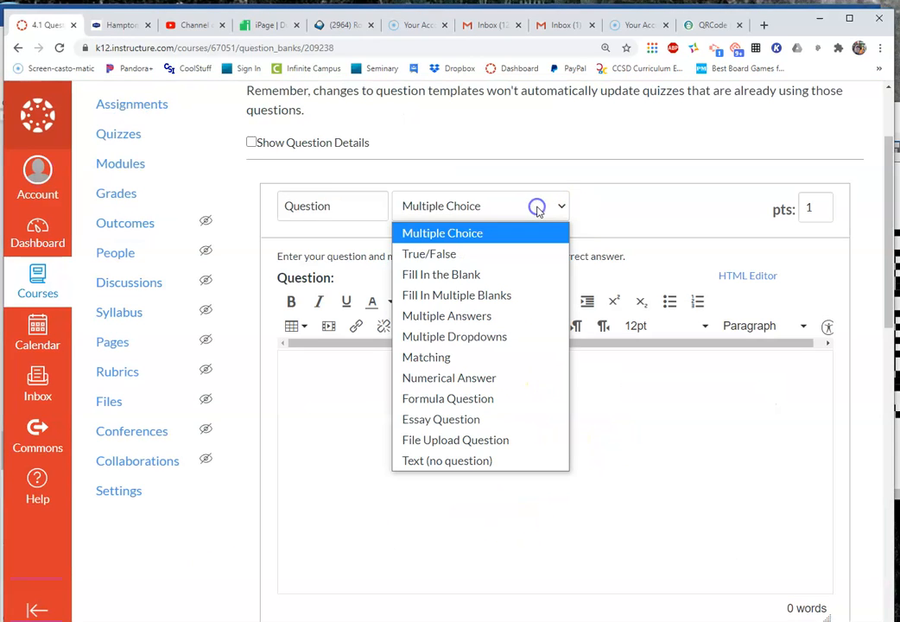
- Set the new bank question's type to Numerical Answer and delete all but one of its answer entries
{"action": "left_click", "coordinate": [483, 378]}
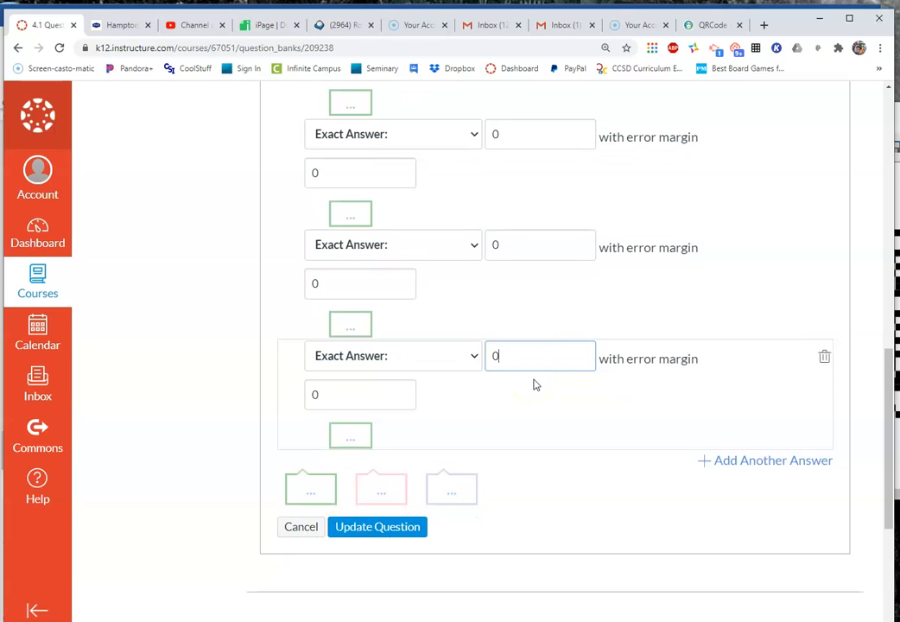
{"action": "left_click", "coordinate": [823, 357]}
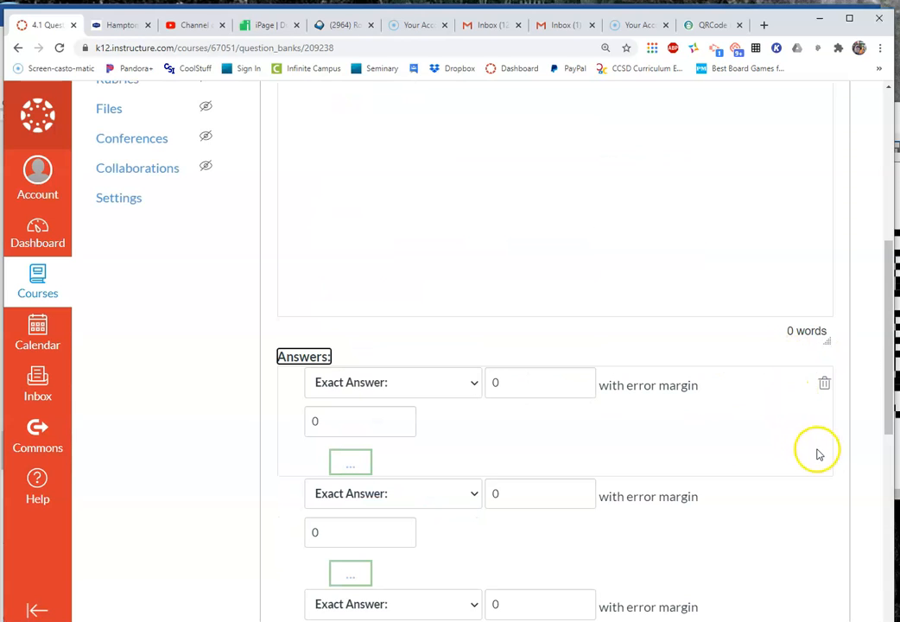
{"action": "left_click", "coordinate": [824, 495]}
{"action": "left_click", "coordinate": [824, 495]}
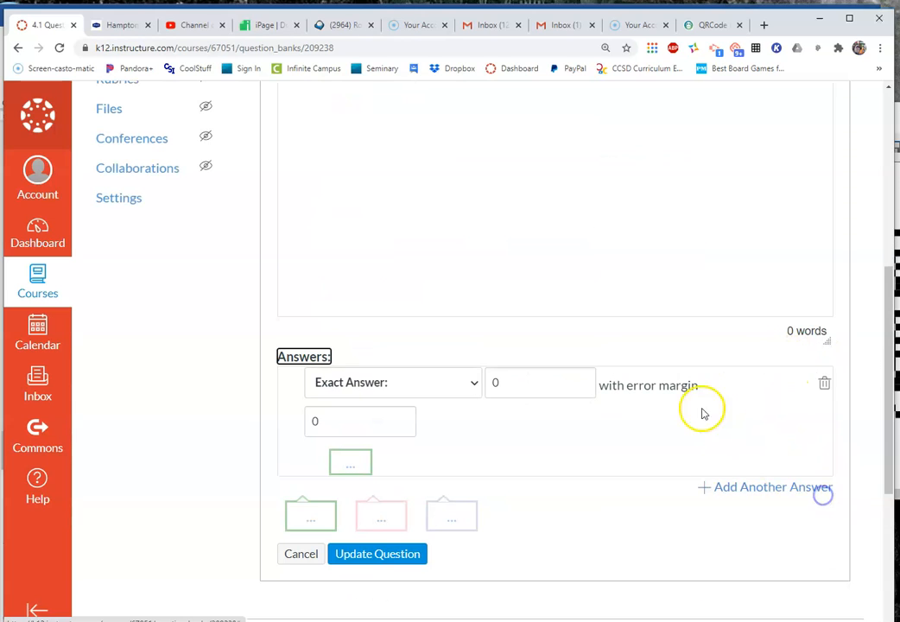
- Write the question text as "Solve for x" with the equation "2x = -12" on the line below
{"action": "scroll", "coordinate": [604, 362], "scroll_direction": "up", "scroll_amount": 2}
{"action": "left_click", "coordinate": [416, 239]}
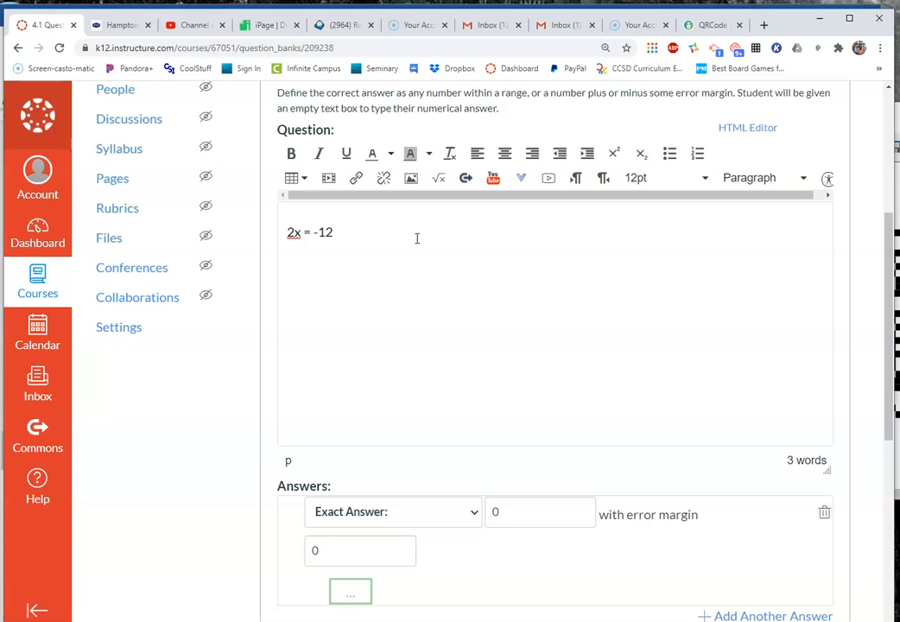
{"action": "left_click_drag", "start_coordinate": [369, 237], "coordinate": [264, 231]}
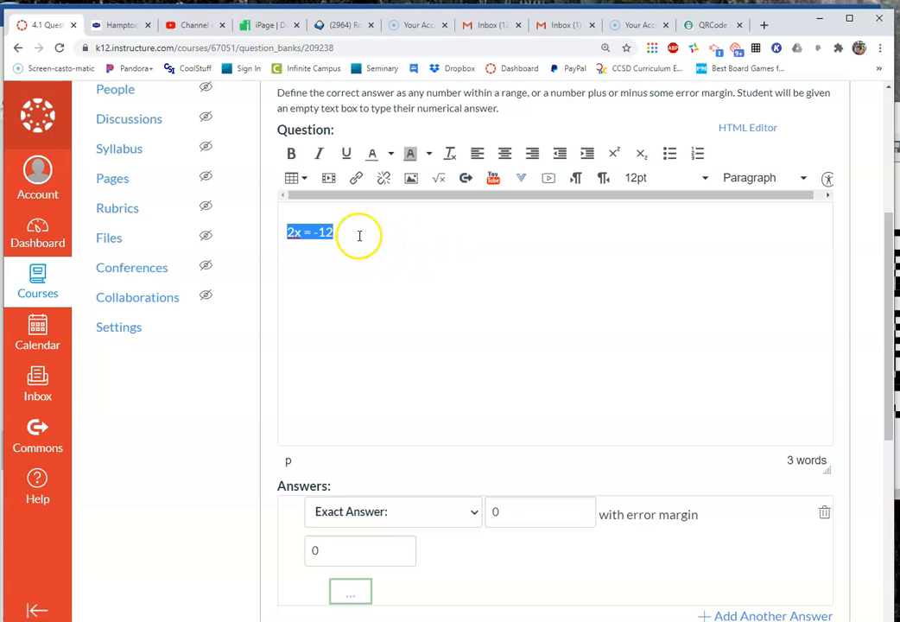
{"action": "left_click", "coordinate": [347, 212]}
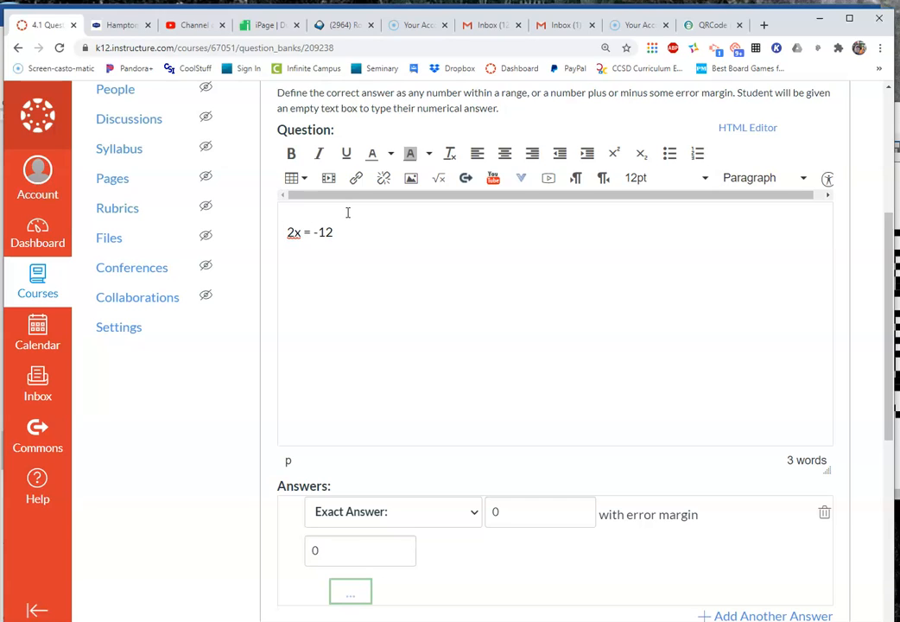
{"action": "type", "text": "lve for x"}
{"action": "key", "text": "Return"}
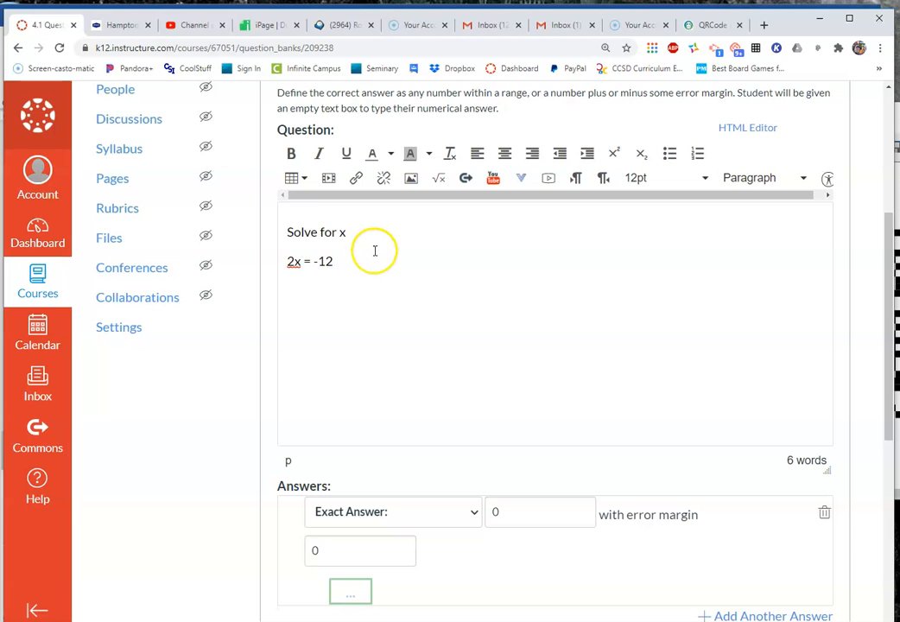
- Set the numerical question's exact answer to -6
{"action": "scroll", "coordinate": [373, 254], "scroll_direction": "down", "scroll_amount": 3}
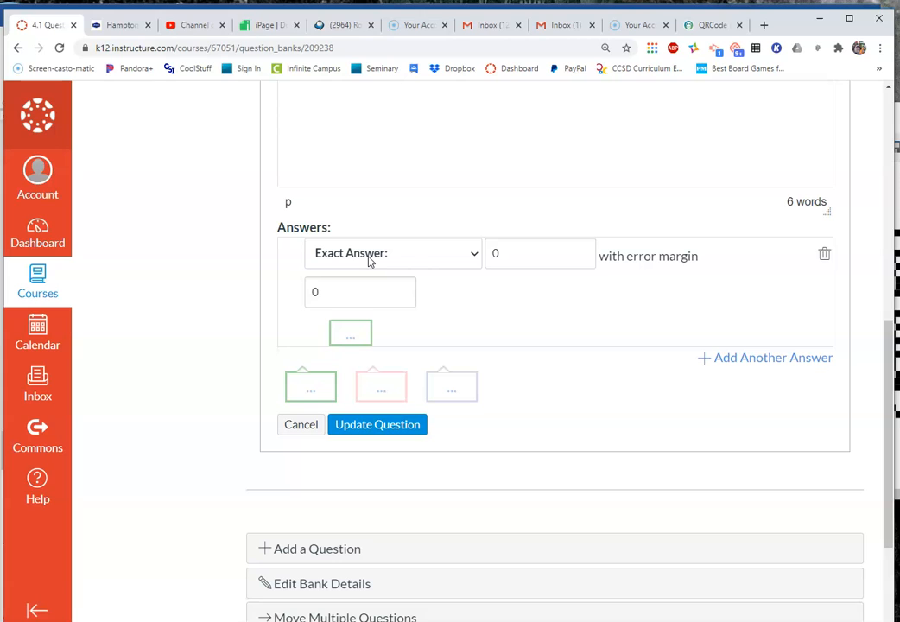
{"action": "left_click_drag", "start_coordinate": [517, 255], "coordinate": [454, 256]}
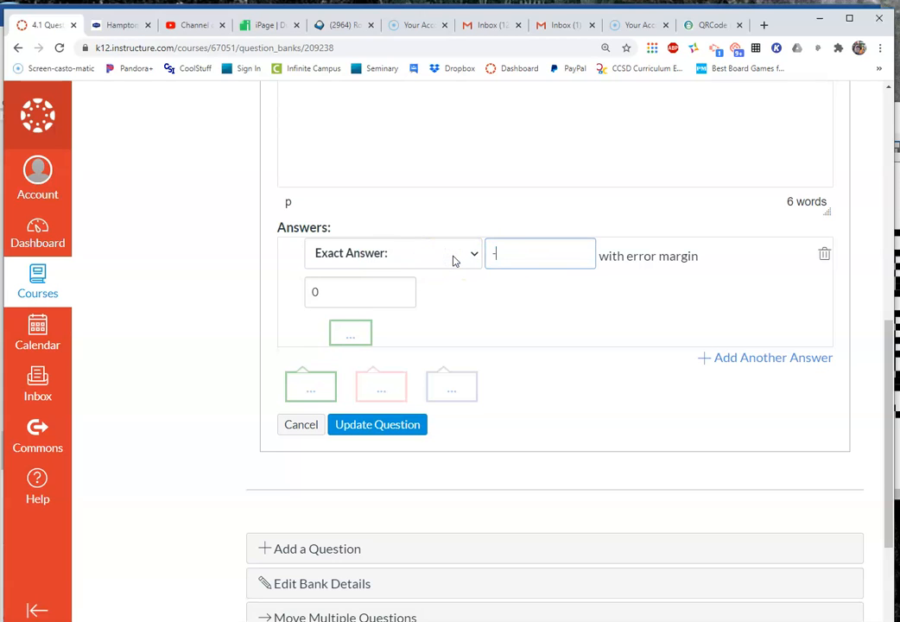
{"action": "scroll", "coordinate": [525, 267], "scroll_direction": "up", "scroll_amount": 2}
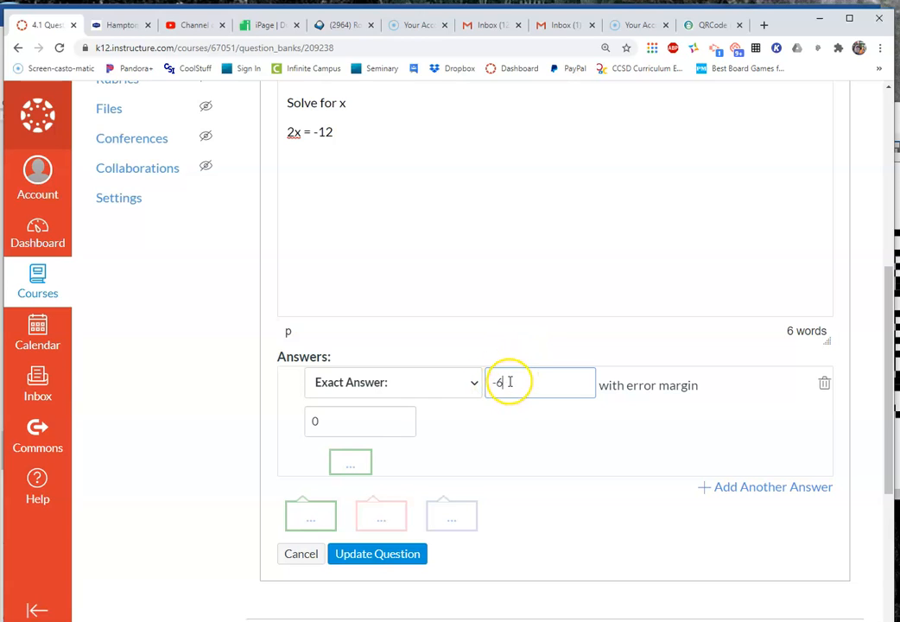
{"action": "left_click", "coordinate": [491, 391]}
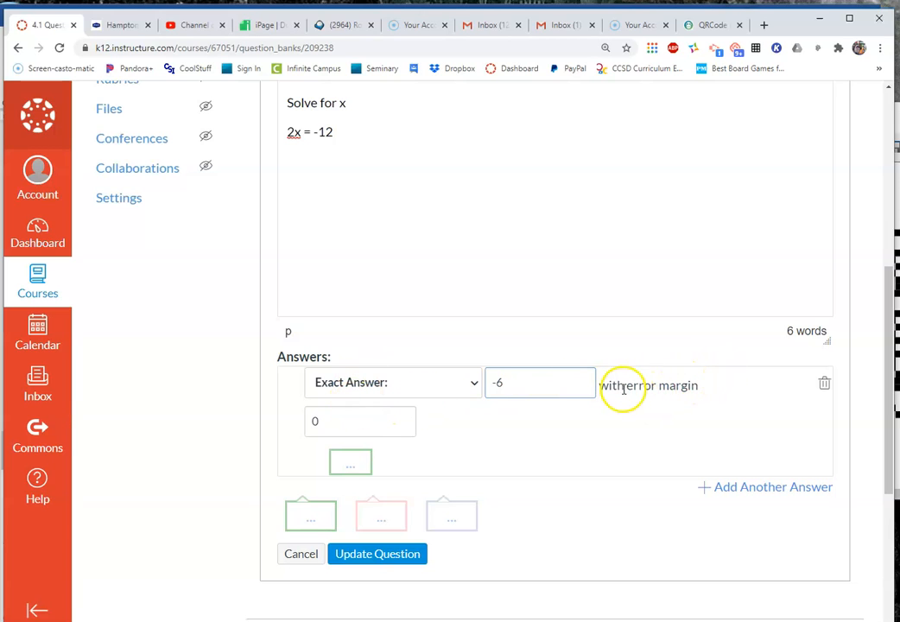
- Replace the equation in the question text with "Sqrt (5)"
{"action": "left_click_drag", "start_coordinate": [364, 141], "coordinate": [286, 136]}
{"action": "type", "text": "Sqrt (5"}
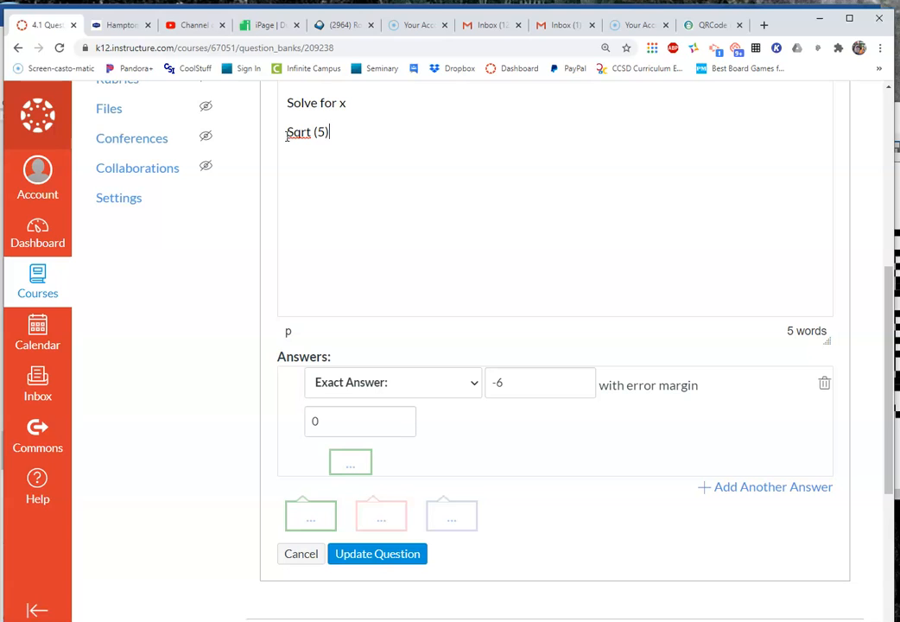
- Complete the equation as "Sqrt (5) = x", add "(2 decimals)" on the line below, and set the exact answer to 2.24
{"action": "left_click", "coordinate": [343, 135]}
{"action": "double_click", "coordinate": [491, 382]}
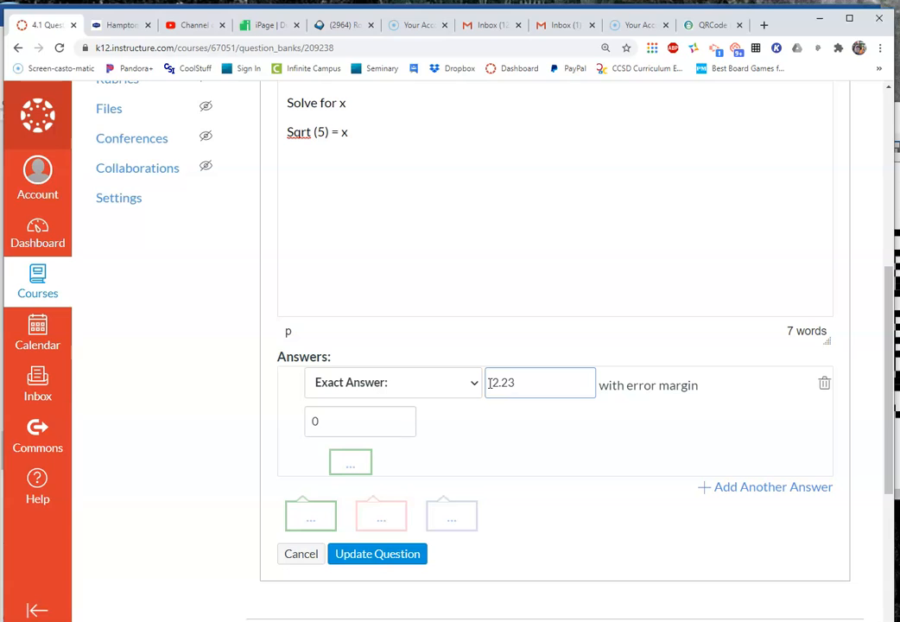
{"action": "left_click", "coordinate": [390, 188]}
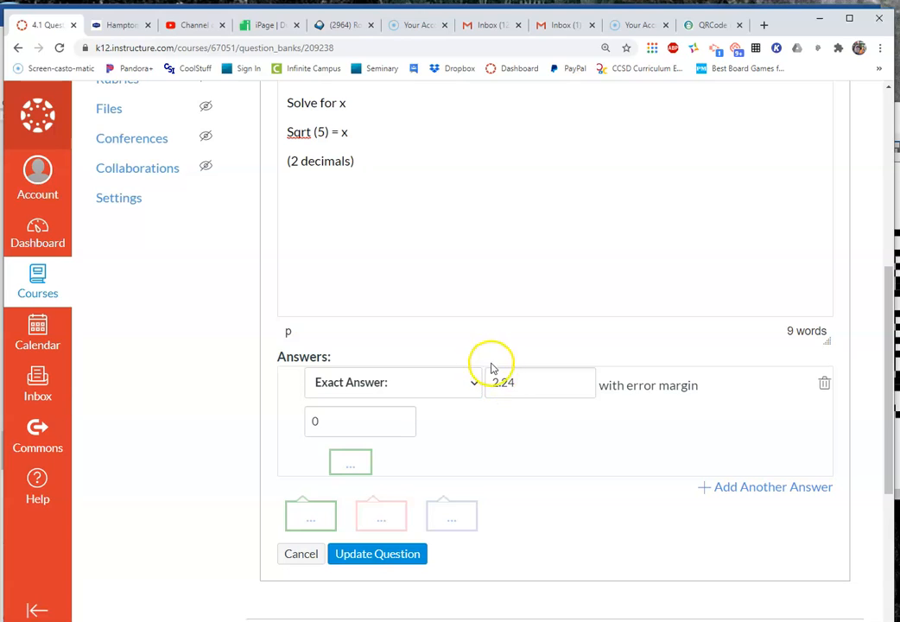
- Set the error margin of the numerical answer to 0.03
{"action": "left_click", "coordinate": [340, 424]}
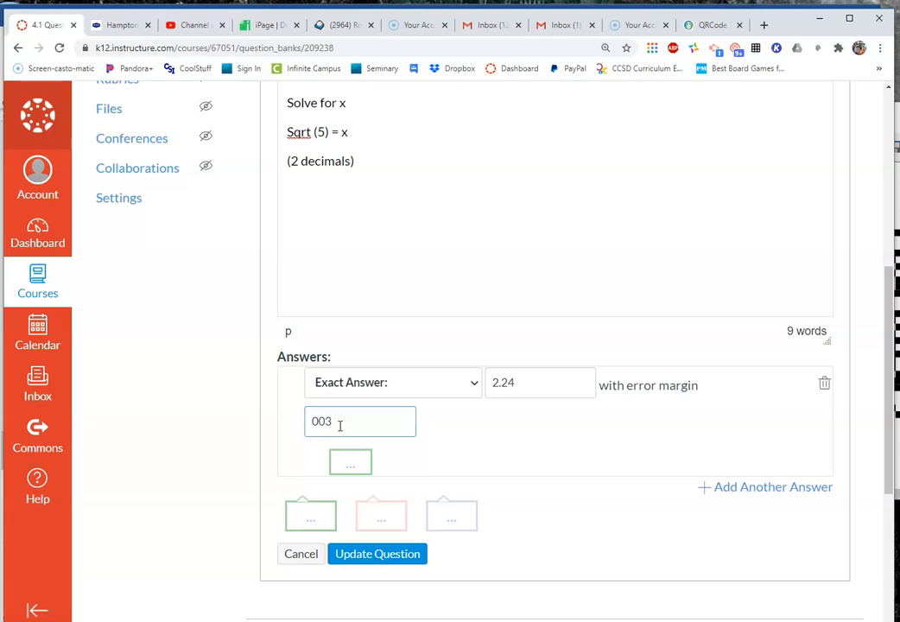
{"action": "left_click", "coordinate": [320, 421]}
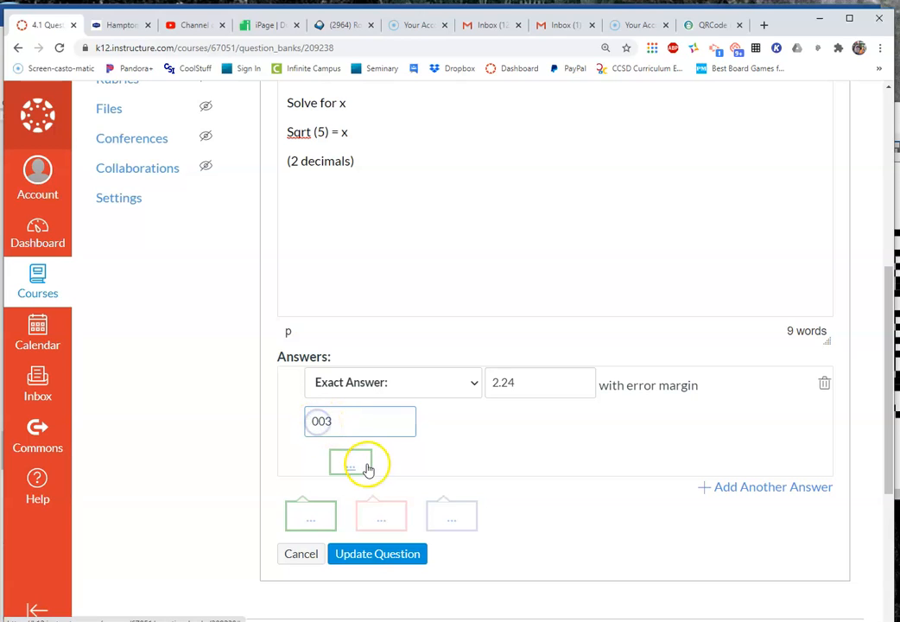
{"action": "type", "text": "."}
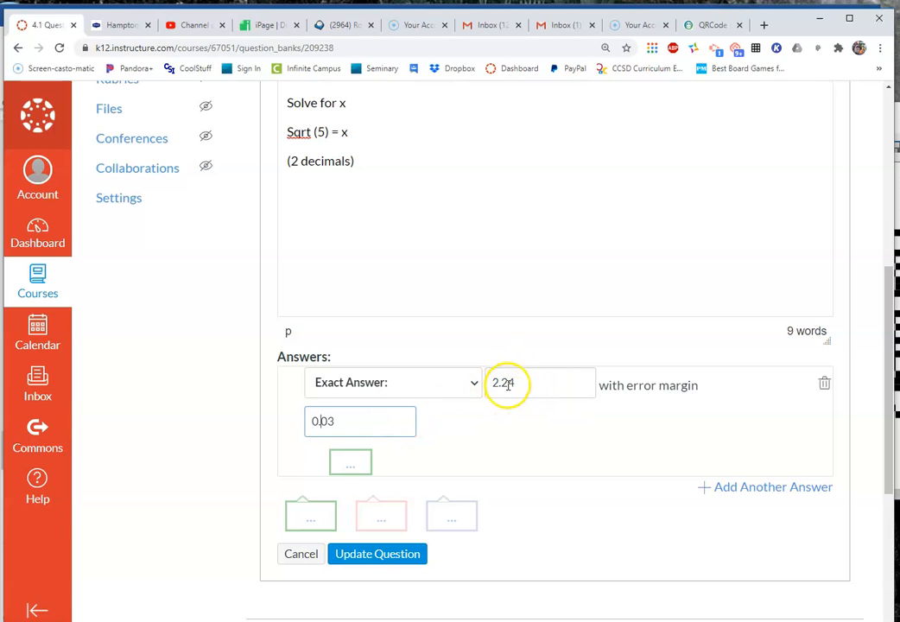
- Widen the browser window, clear the answer's error margin, and cancel the numerical question without saving it
{"action": "left_click_drag", "start_coordinate": [894, 416], "coordinate": [899, 416]}
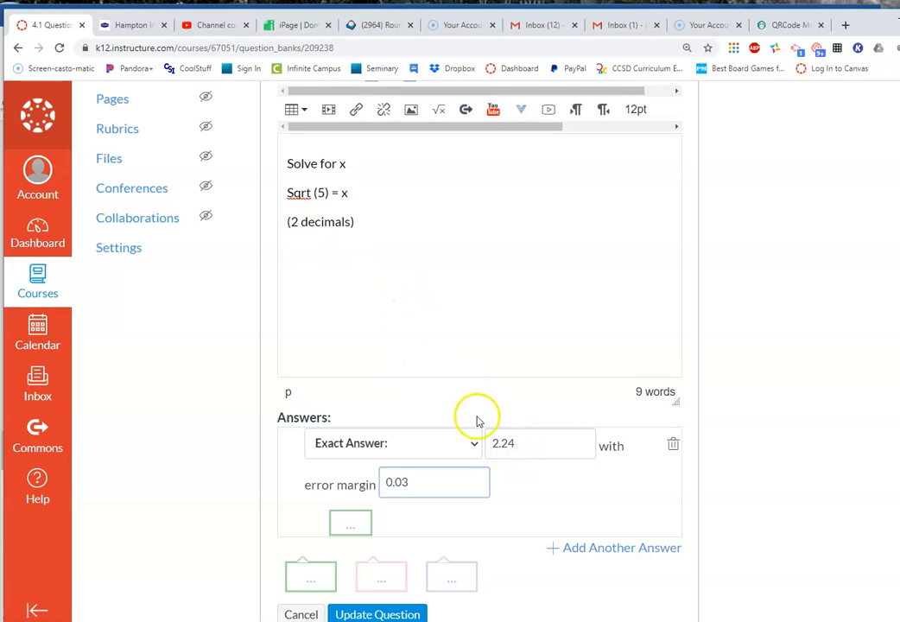
{"action": "double_click", "coordinate": [390, 484]}
{"action": "key", "text": "BackSpace"}
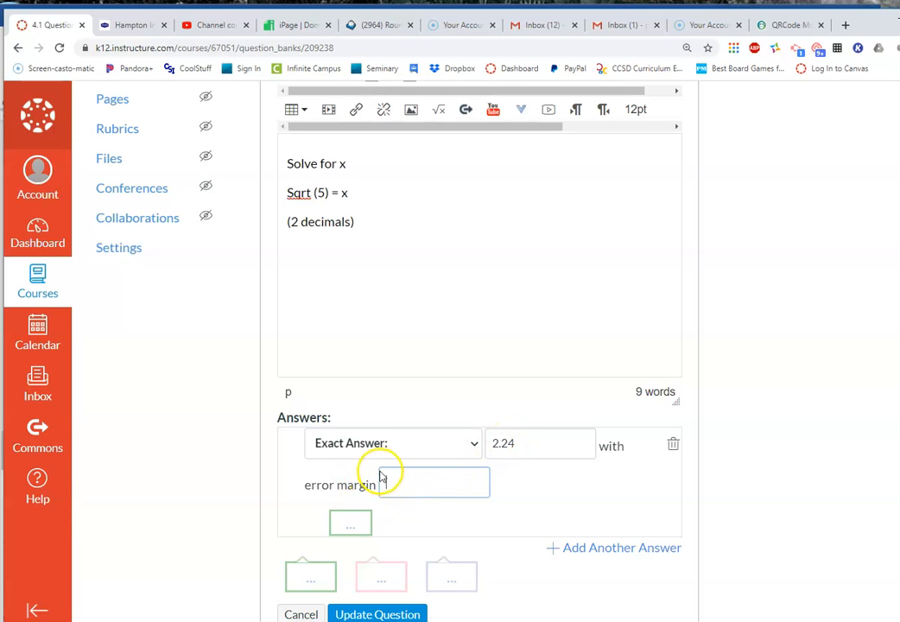
{"action": "left_click", "coordinate": [300, 612]}
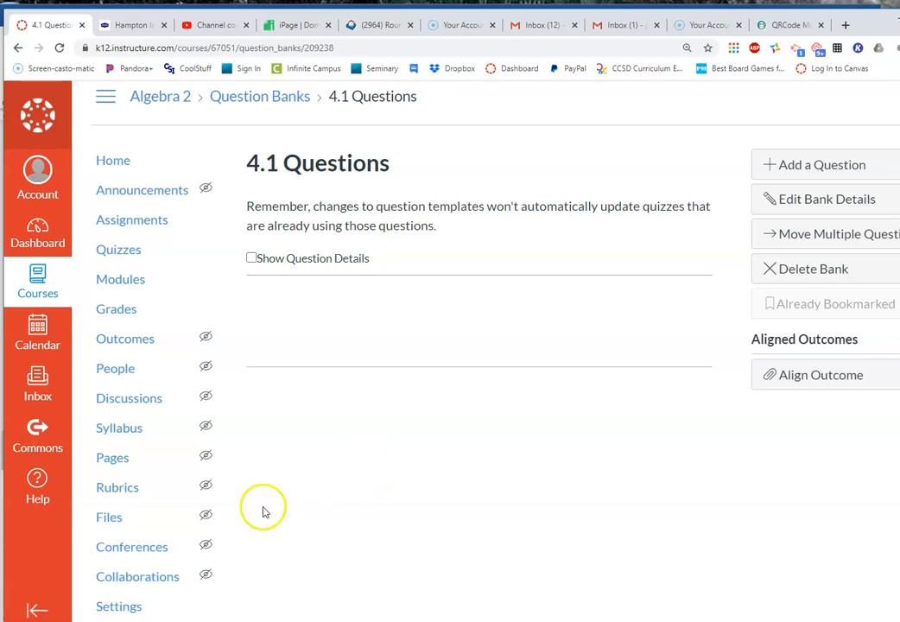
- Start a new question in the 4.1 Questions bank and set its type to Formula Question
{"action": "left_click", "coordinate": [520, 326]}
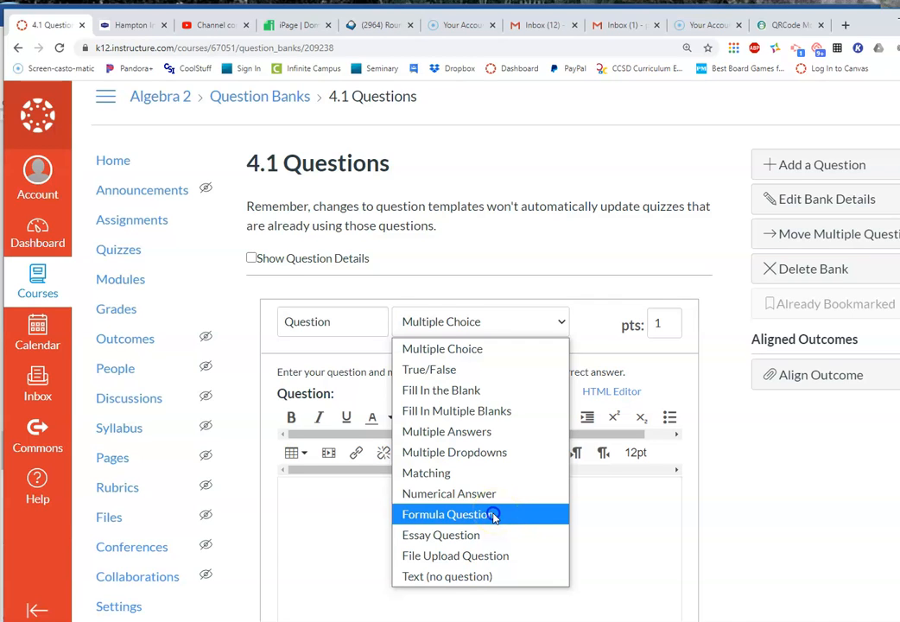
{"action": "left_click", "coordinate": [494, 516]}
{"action": "scroll", "coordinate": [481, 504], "scroll_direction": "down", "scroll_amount": 3}
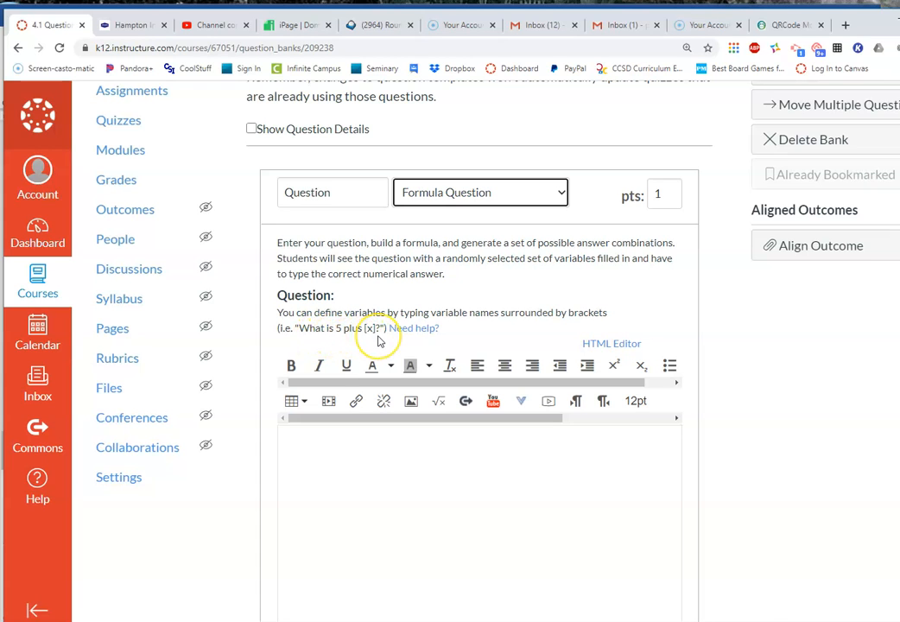
{"action": "scroll", "coordinate": [389, 363], "scroll_direction": "down", "scroll_amount": 3}
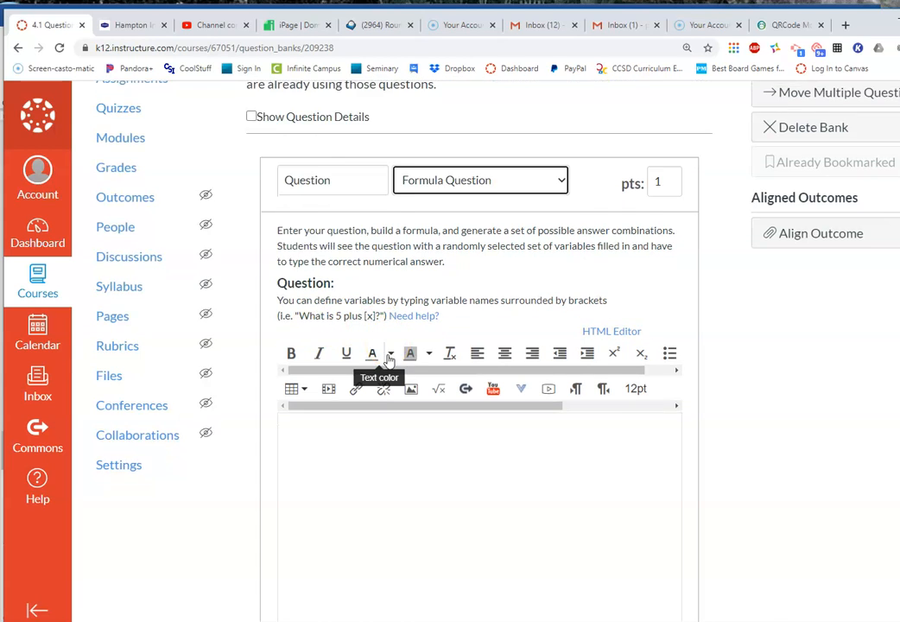
{"action": "scroll", "coordinate": [390, 350], "scroll_direction": "up", "scroll_amount": 1}
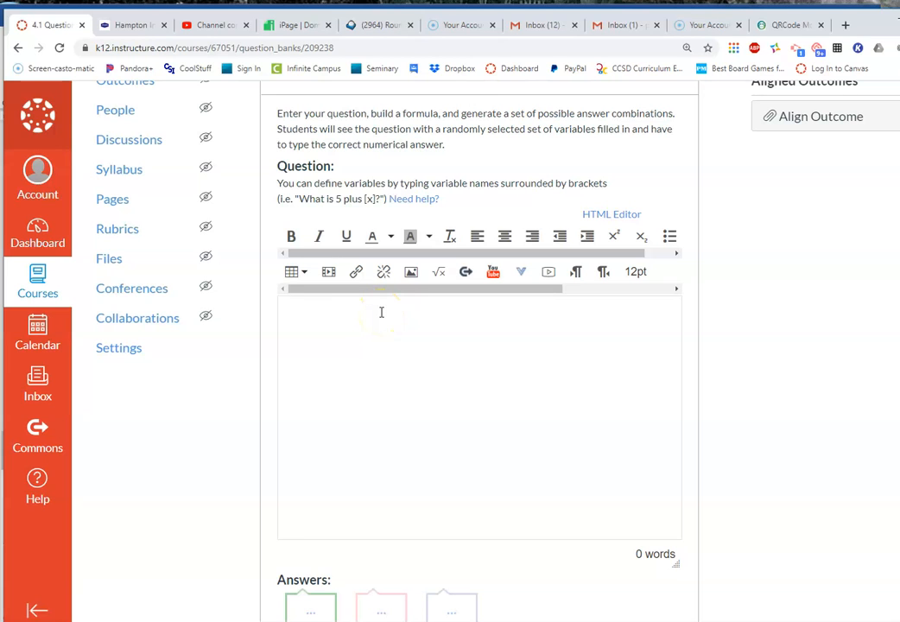
- Review the formula question help on the introduction, variables and functions, including the list of helper functions, and close it
{"action": "left_click", "coordinate": [414, 200]}
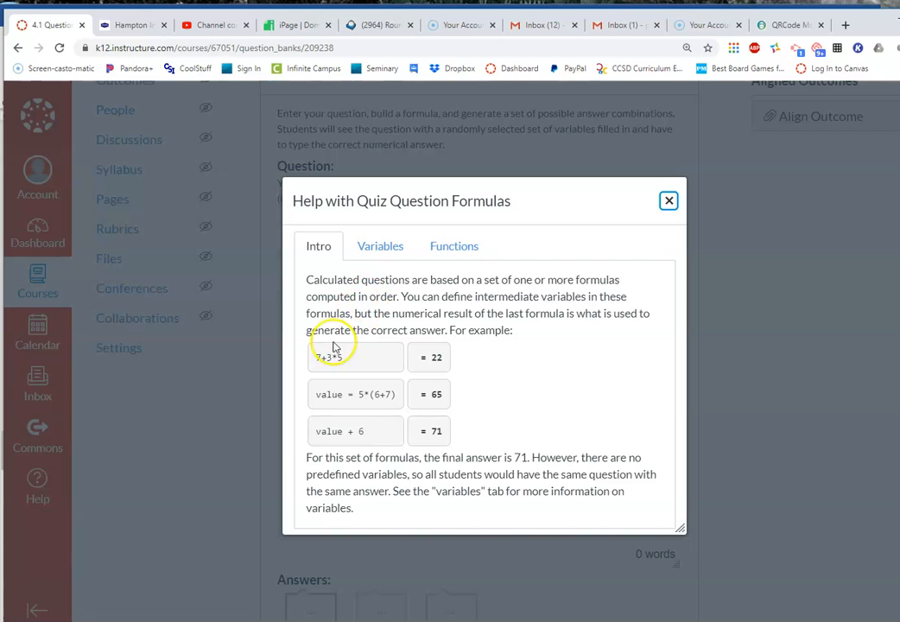
{"action": "left_click", "coordinate": [386, 253]}
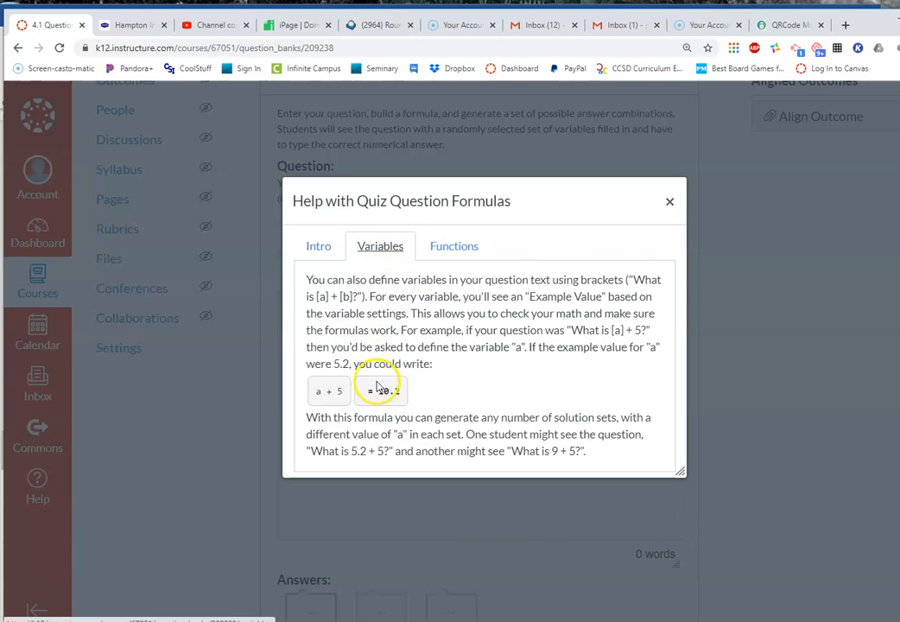
{"action": "left_click", "coordinate": [447, 257]}
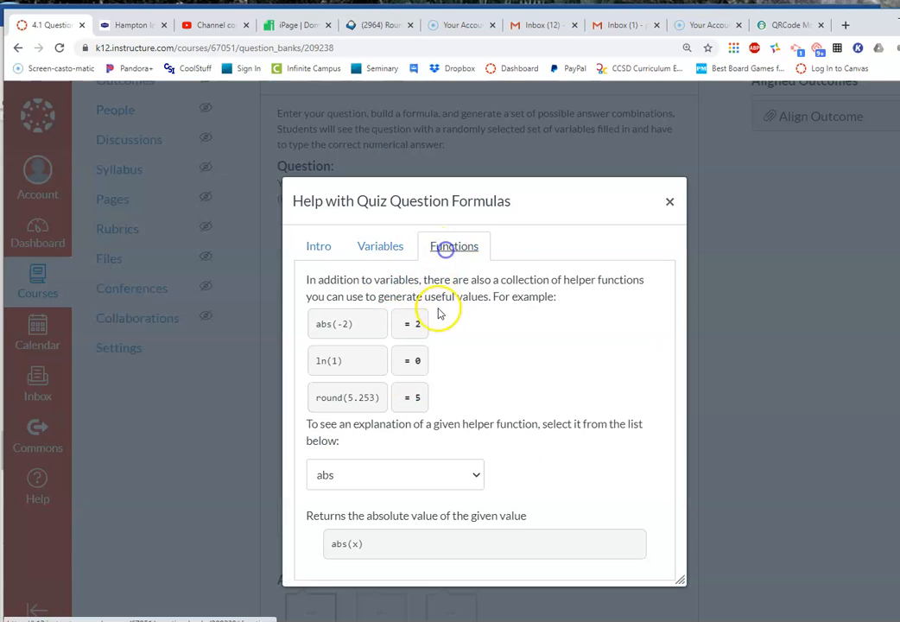
{"action": "left_click", "coordinate": [436, 485]}
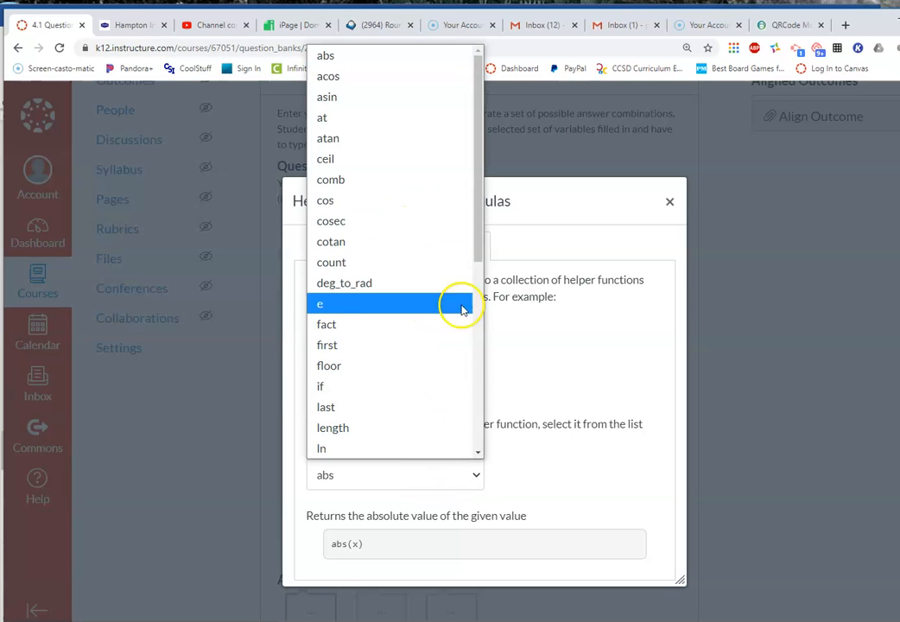
{"action": "left_click", "coordinate": [563, 375]}
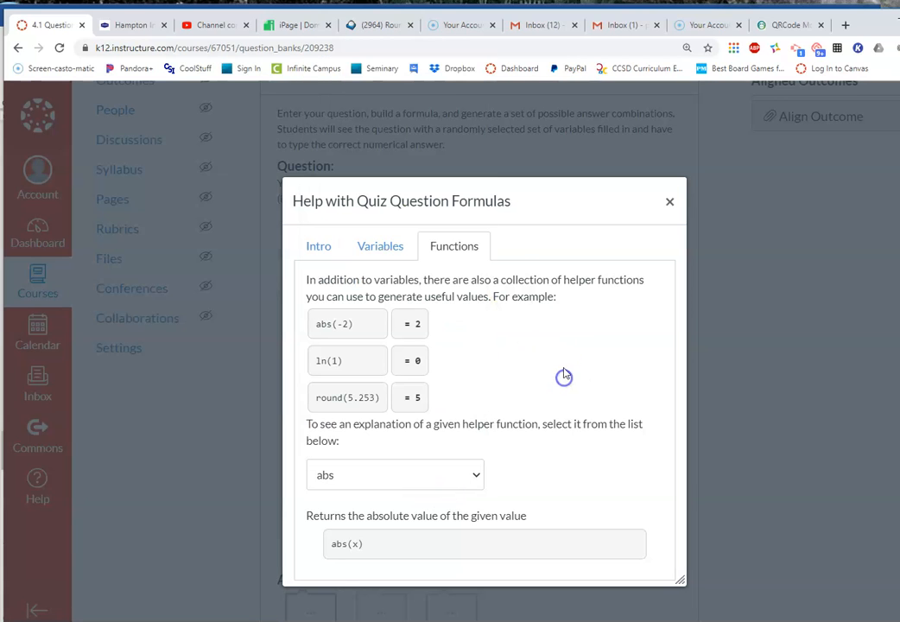
{"action": "left_click", "coordinate": [668, 202]}
{"action": "scroll", "coordinate": [529, 315], "scroll_direction": "up", "scroll_amount": 2}
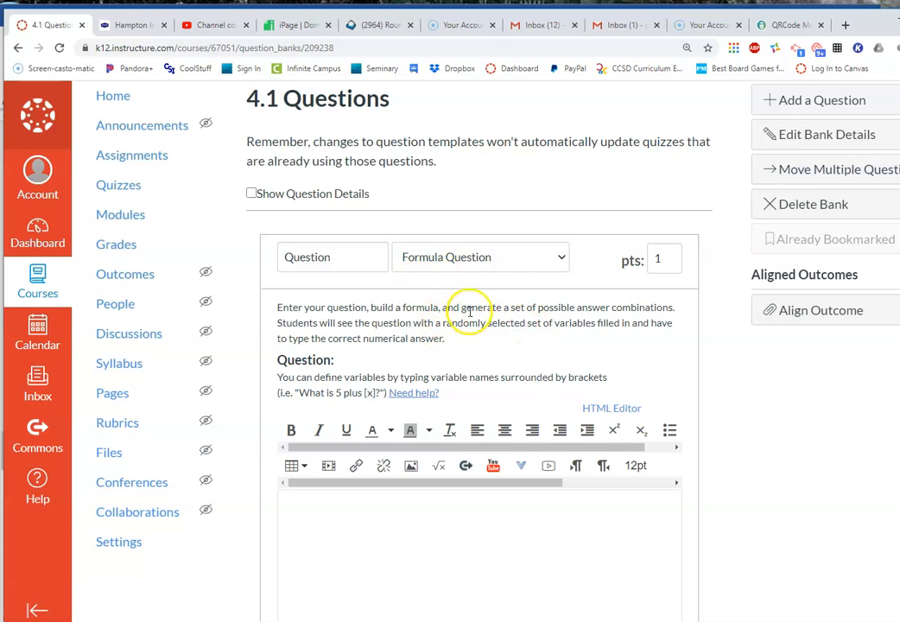
- Open the choice of question types for the new question
{"action": "scroll", "coordinate": [466, 362], "scroll_direction": "down", "scroll_amount": 1}
{"action": "scroll", "coordinate": [467, 424], "scroll_direction": "up", "scroll_amount": 1}
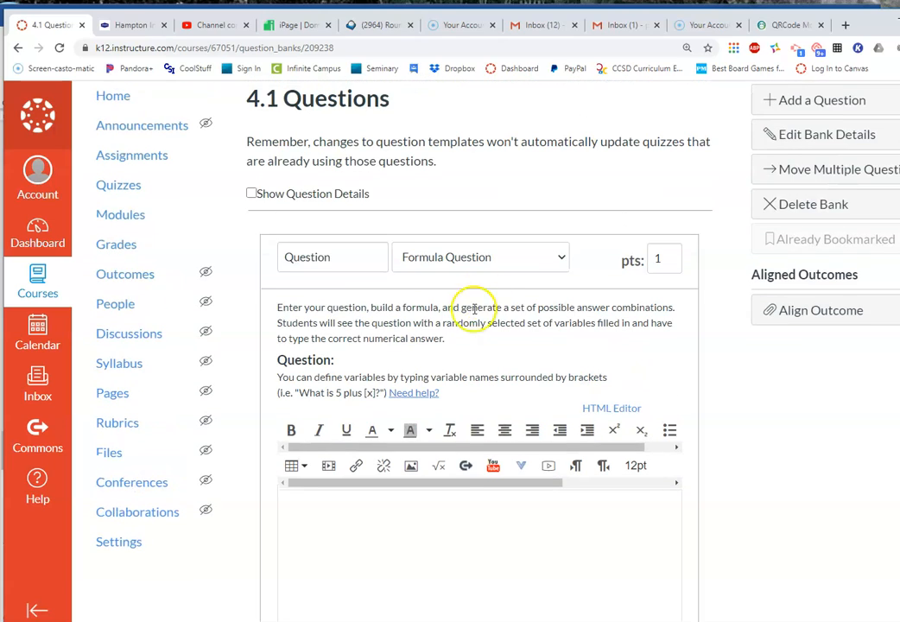
{"action": "left_click", "coordinate": [497, 259]}
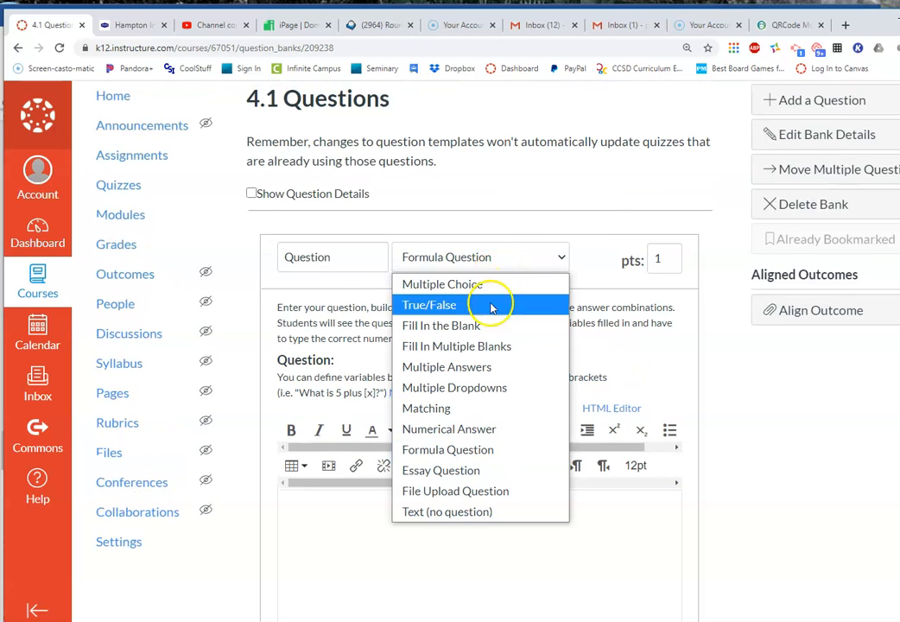